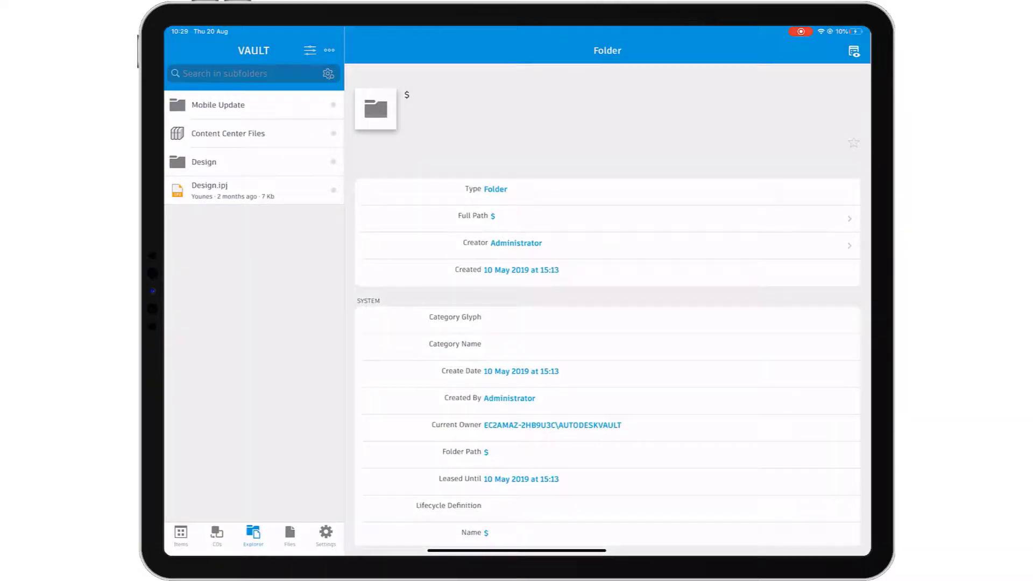
pyautogui.click(242, 74)
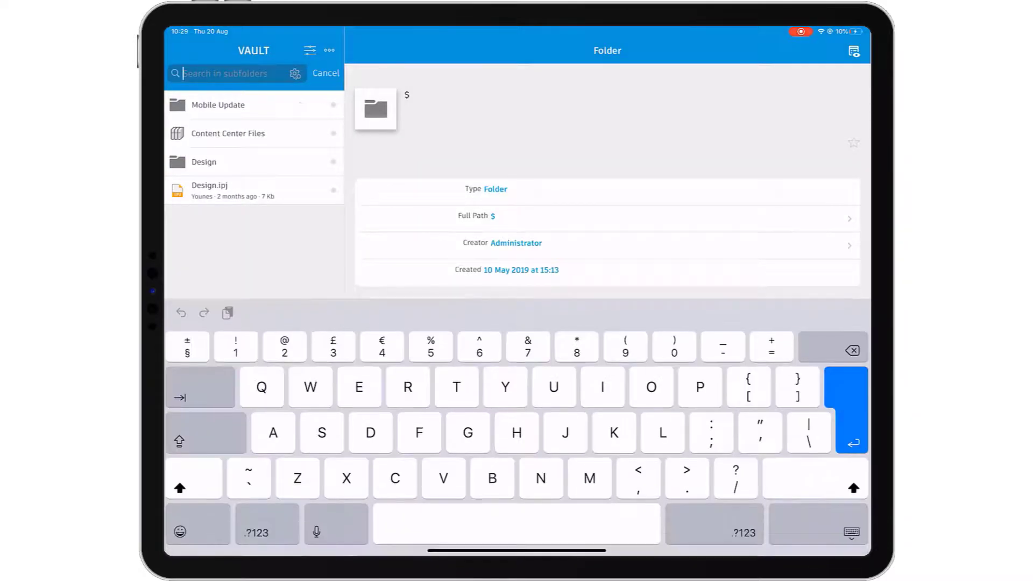
pyautogui.write('RCCF')
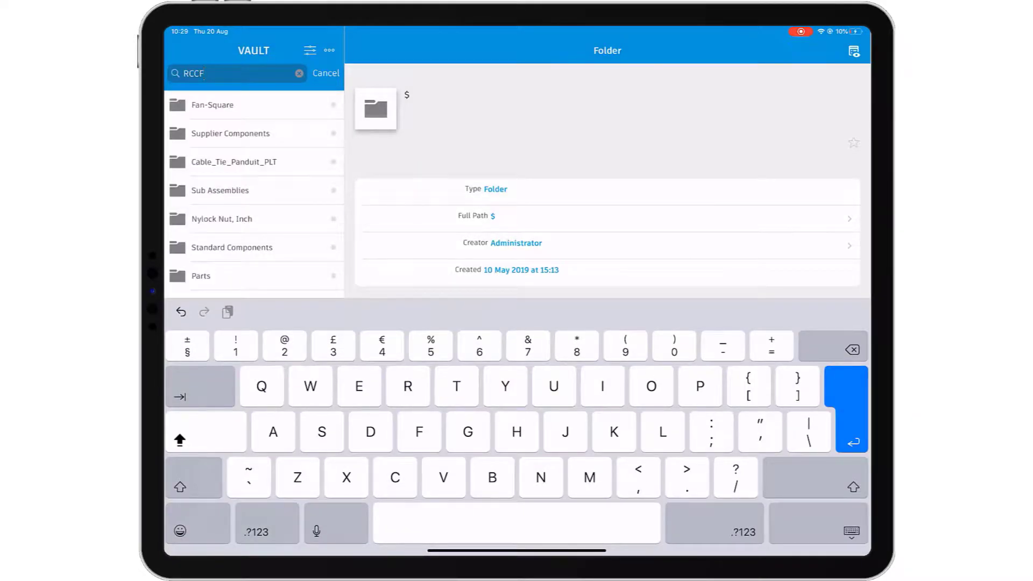
pyautogui.press('Return')
pyautogui.scroll(-5, 253, 323)
pyautogui.scroll(-5, 254, 324)
pyautogui.scroll(-3, 254, 323)
pyautogui.click(242, 138)
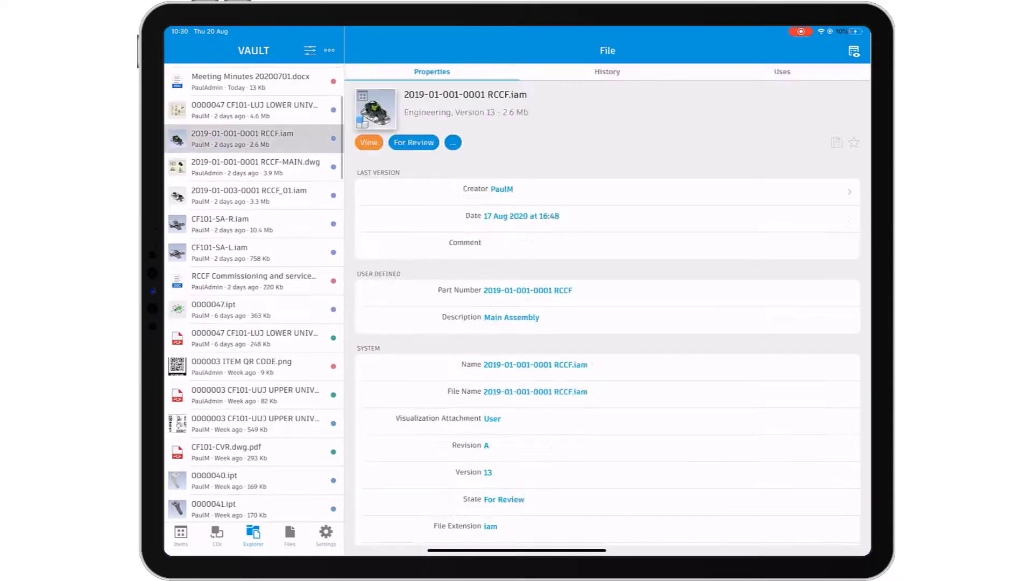
# - Review the assembly's version history and parent drawing, then view it in 3D
pyautogui.click(608, 71)
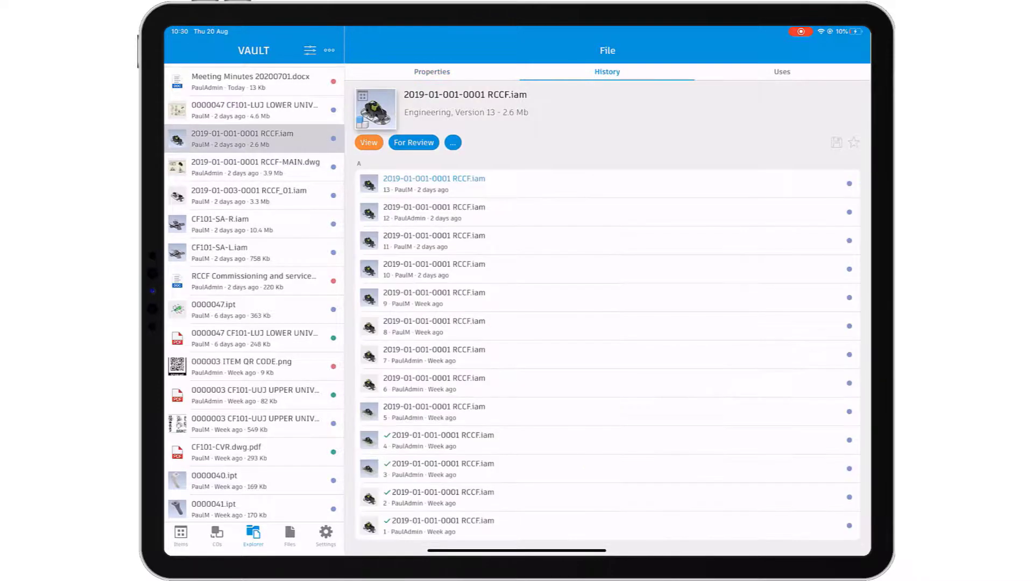
pyautogui.click(782, 72)
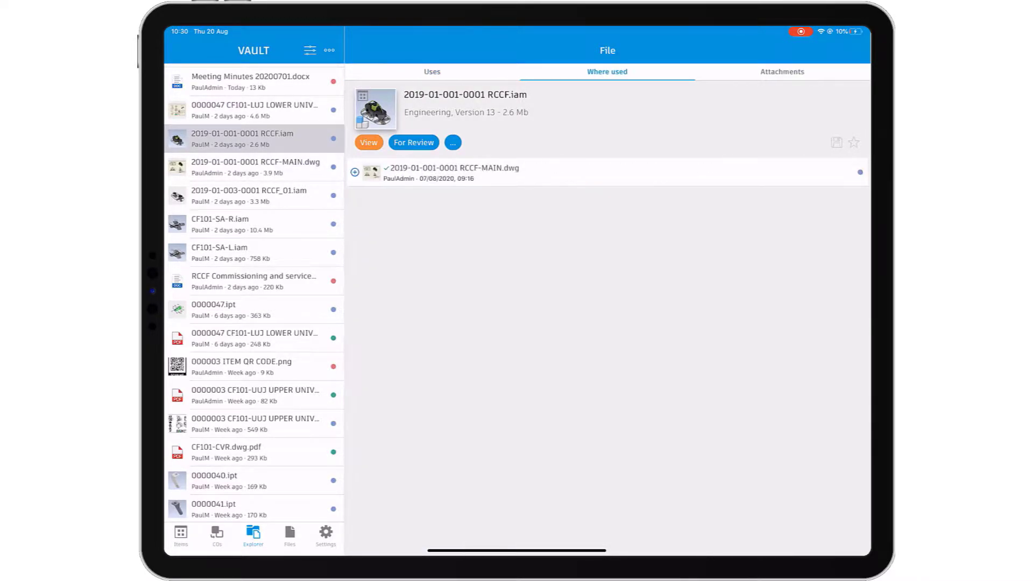
pyautogui.click(368, 142)
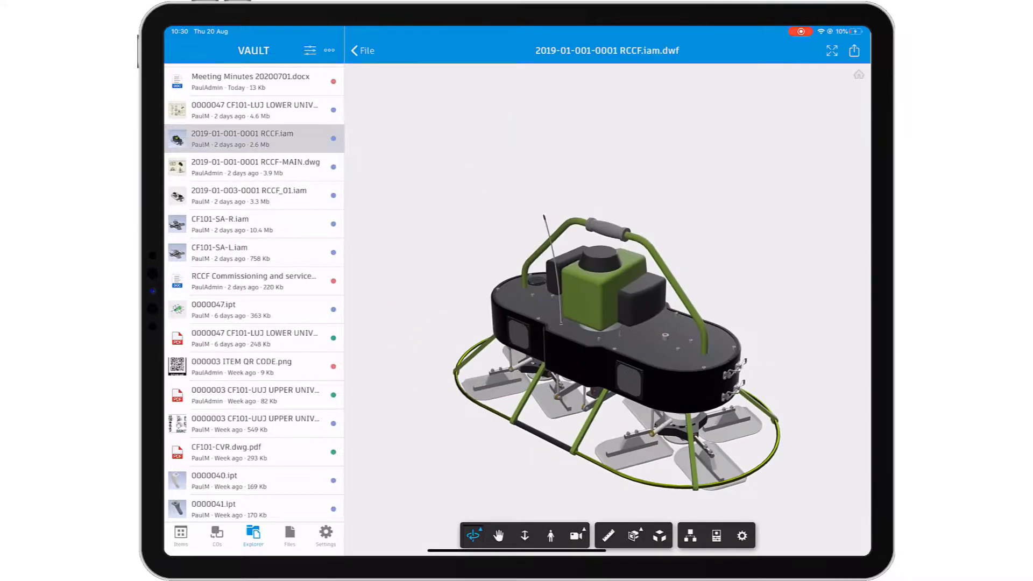
# - Go full screen, explode the RCCF model with the slider, and open the Model Browser
pyautogui.click(833, 50)
pyautogui.scroll(5, 521, 266)
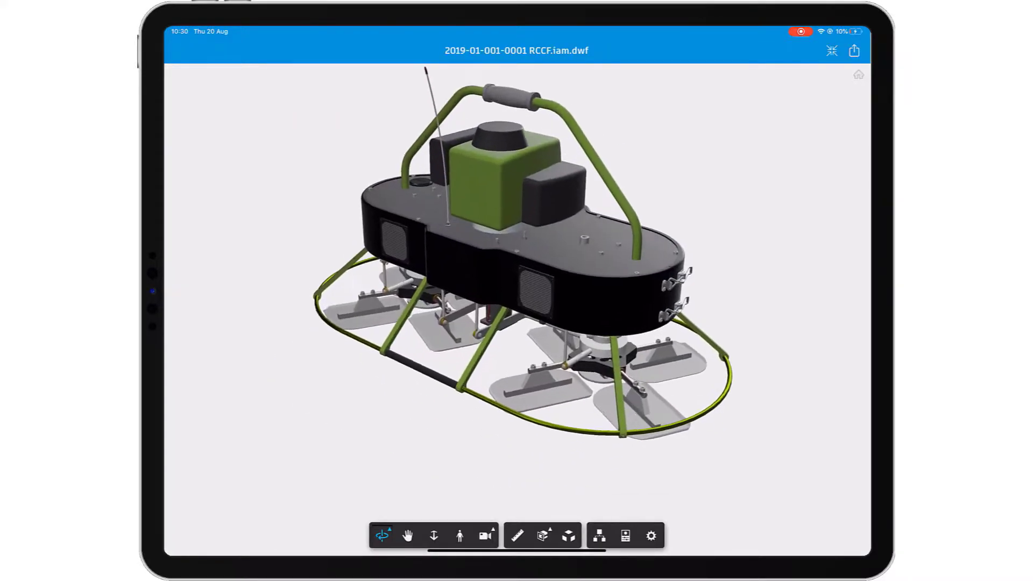
pyautogui.click(569, 535)
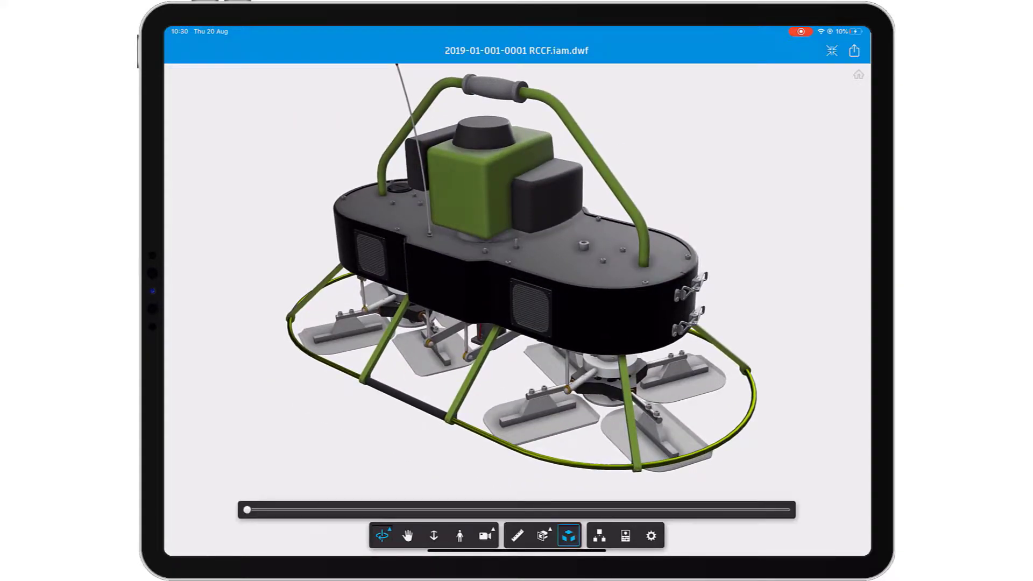
pyautogui.moveTo(247, 510); pyautogui.dragTo(424, 510)
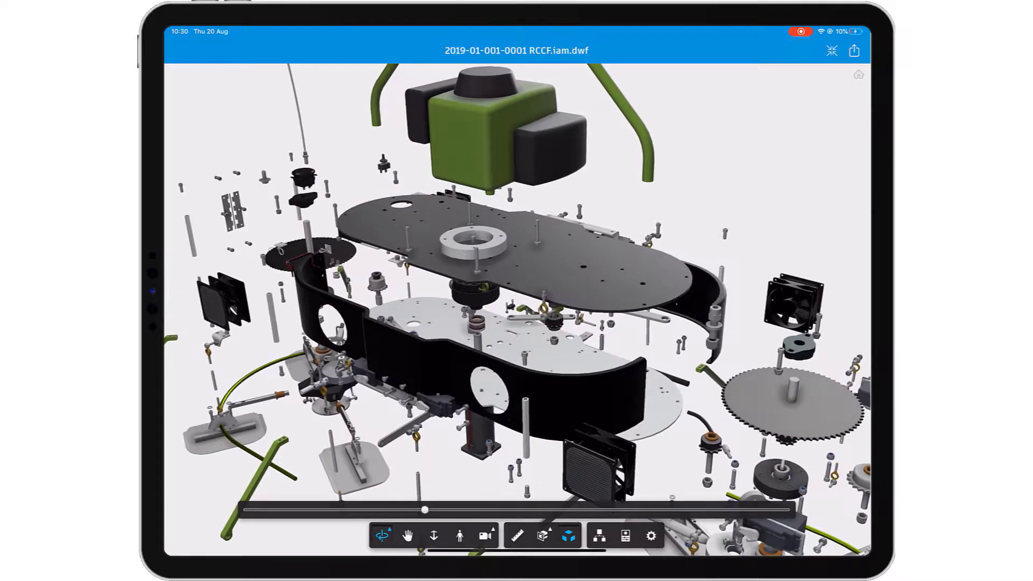
pyautogui.click(598, 536)
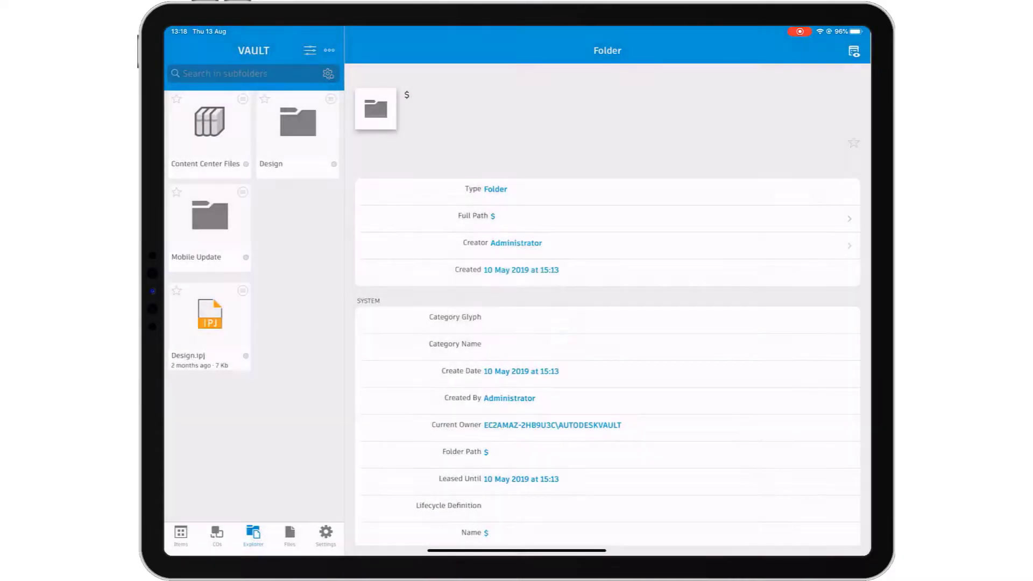
pyautogui.write('0000')
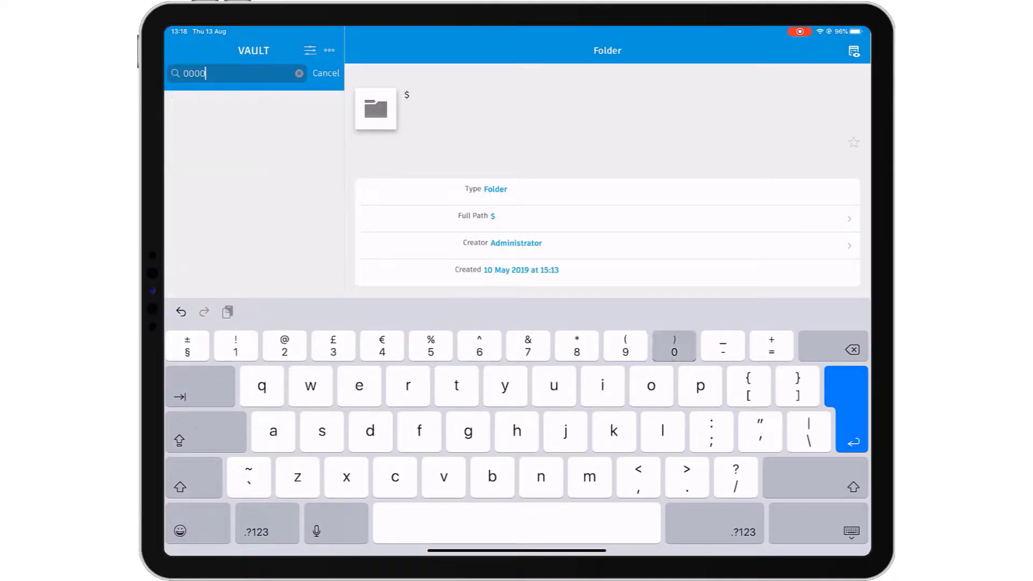
pyautogui.write('047')
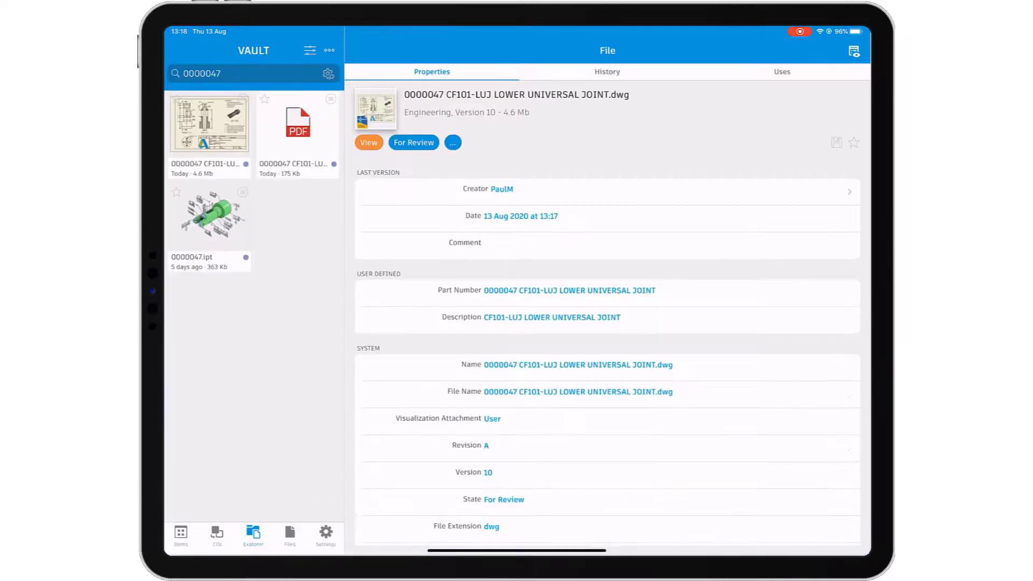
# - Review the 0000047 drawing's History and Uses tabs, then open the PDF's properties
pyautogui.click(606, 71)
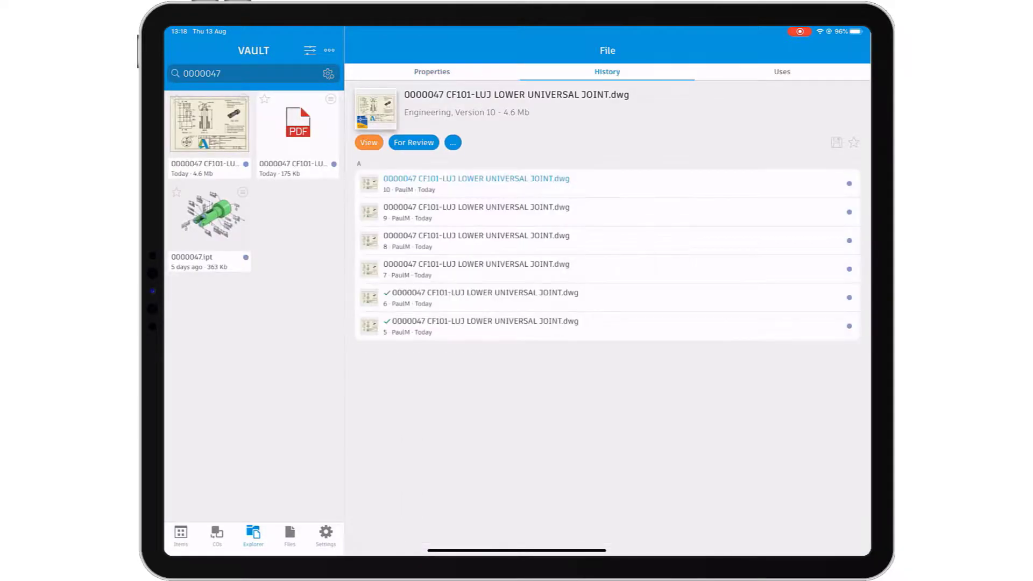
pyautogui.click(782, 71)
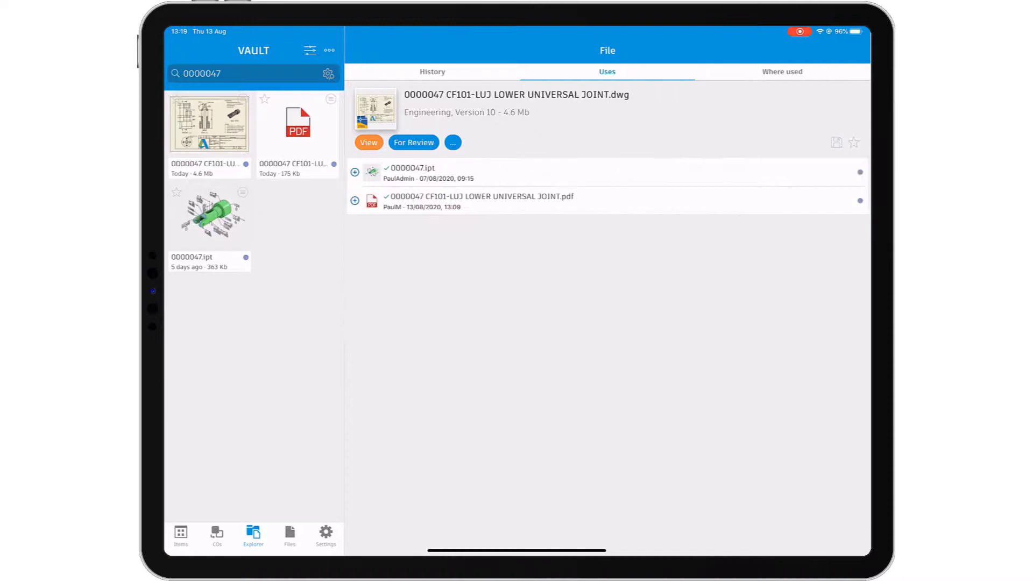
pyautogui.click(482, 200)
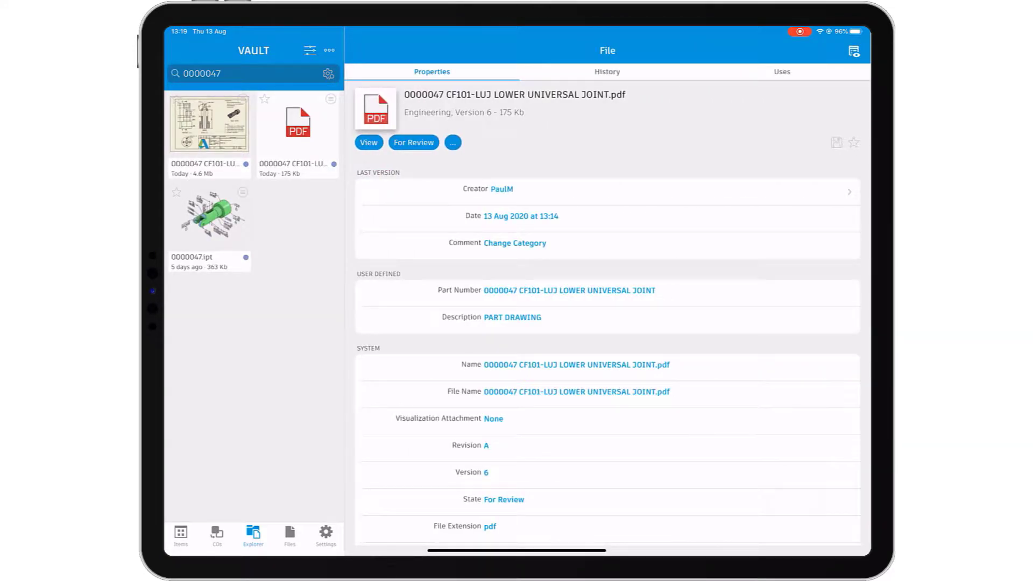
# - Check out the 0000047 PDF with comment 'Checked out for review' and open its Open In options
pyautogui.click(453, 142)
pyautogui.click(454, 291)
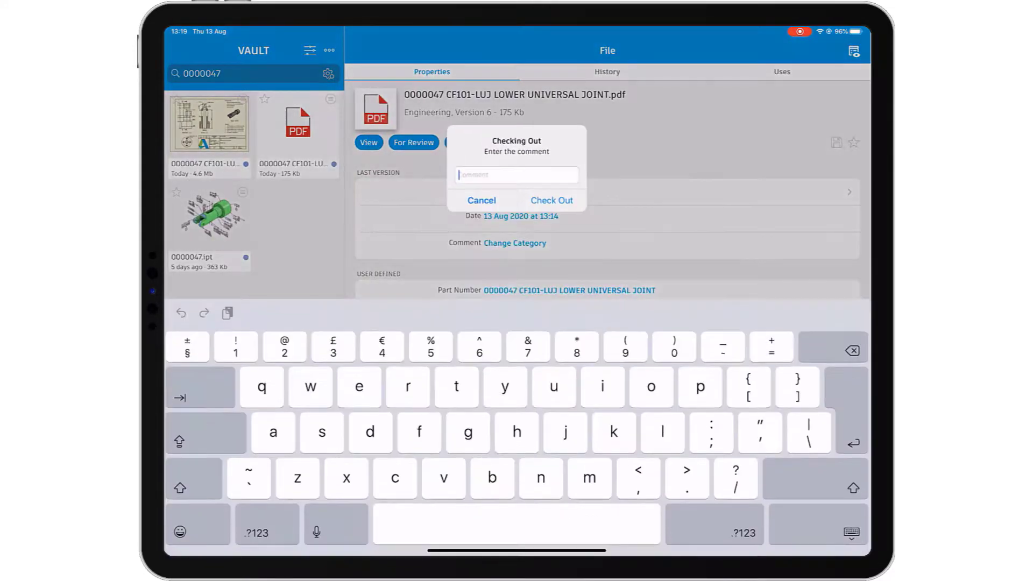
pyautogui.write('t for r')
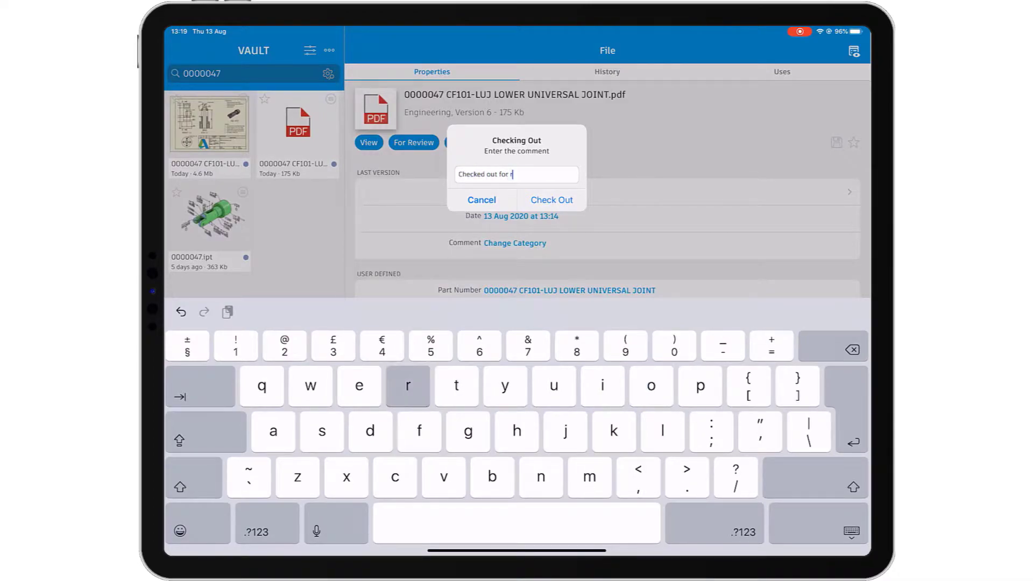
pyautogui.write('eview')
pyautogui.click(551, 200)
pyautogui.click(452, 142)
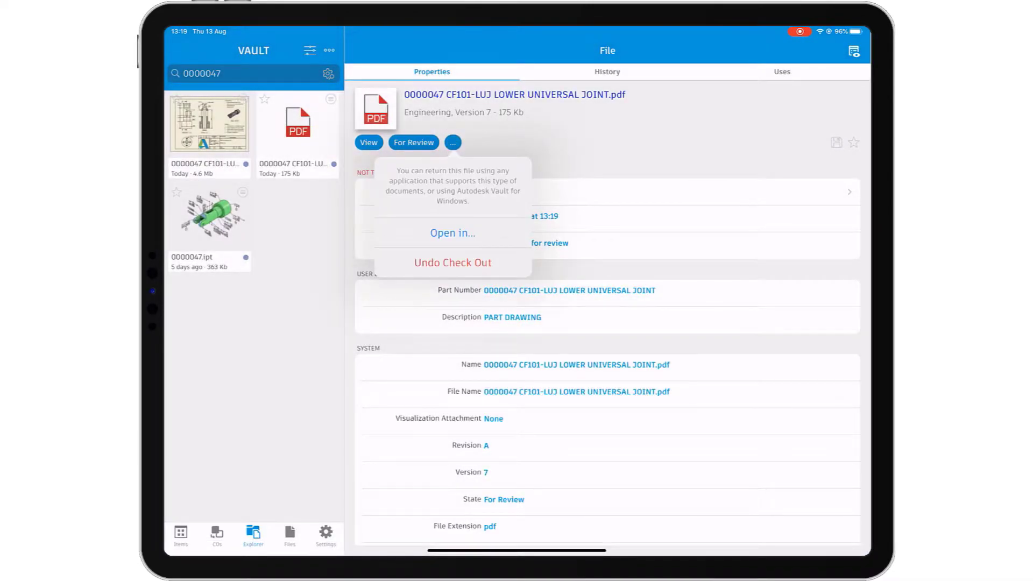
pyautogui.click(453, 232)
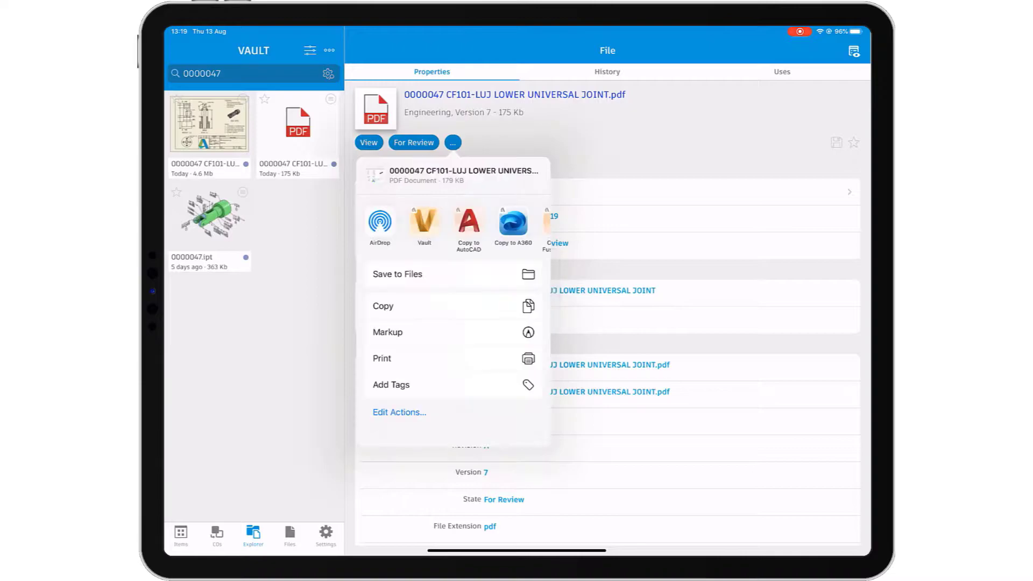
# - Mark up the PDF, writing PM 13/08/20 in red in the APPROVER field
pyautogui.click(387, 332)
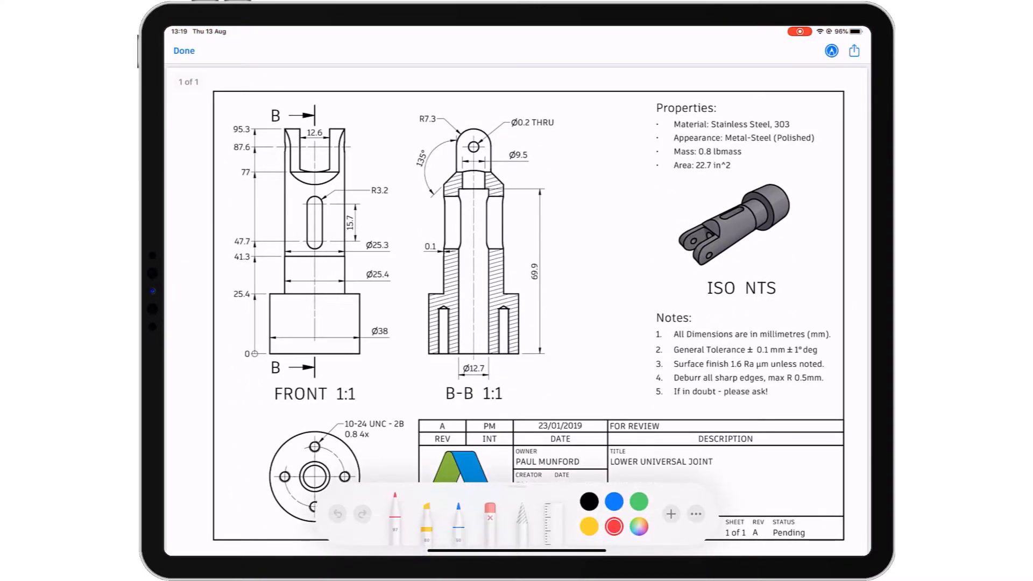
pyautogui.scroll(5, 517, 323)
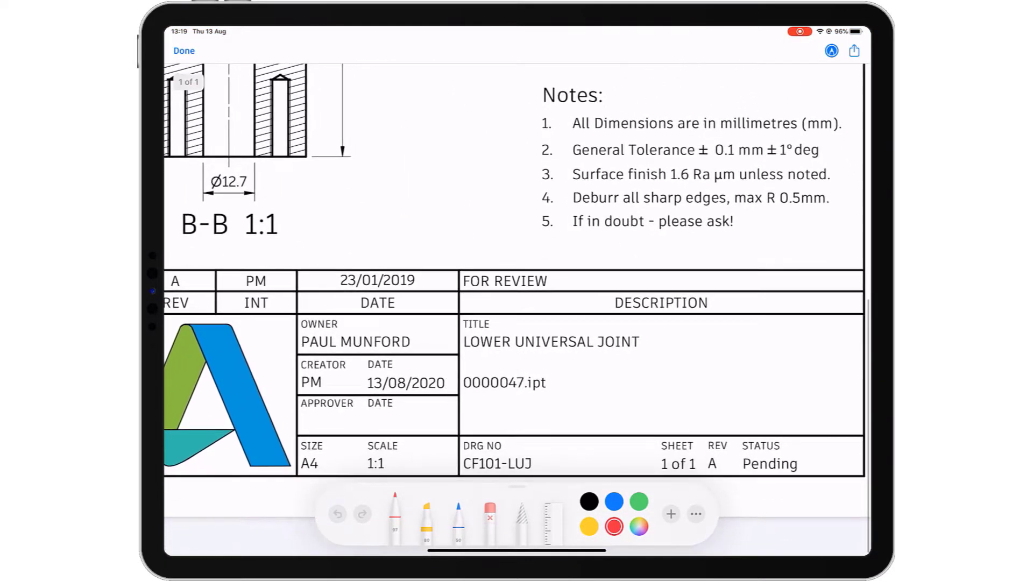
pyautogui.moveTo(306, 434); pyautogui.dragTo(307, 451)
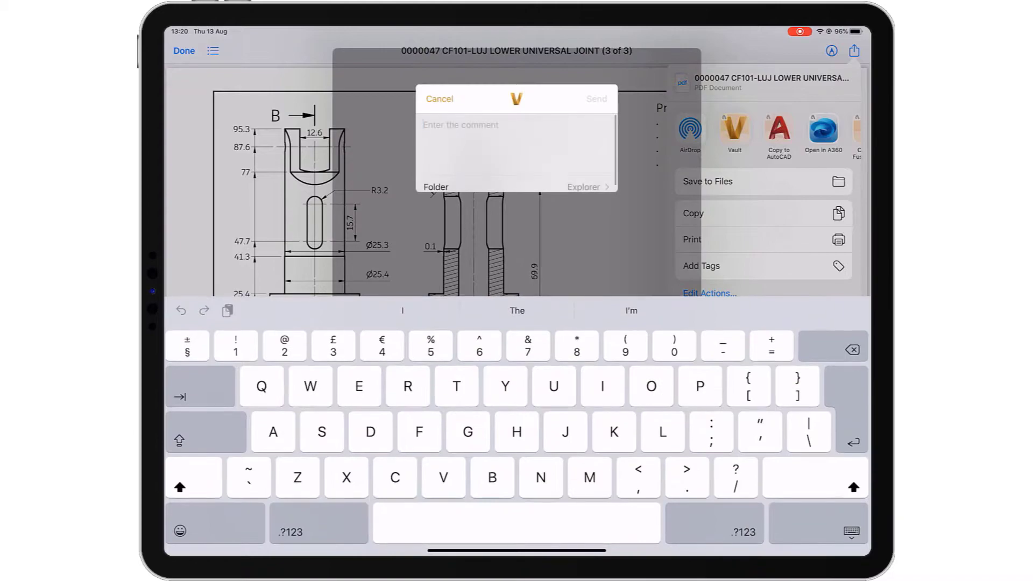
pyautogui.write('Drawing appr')
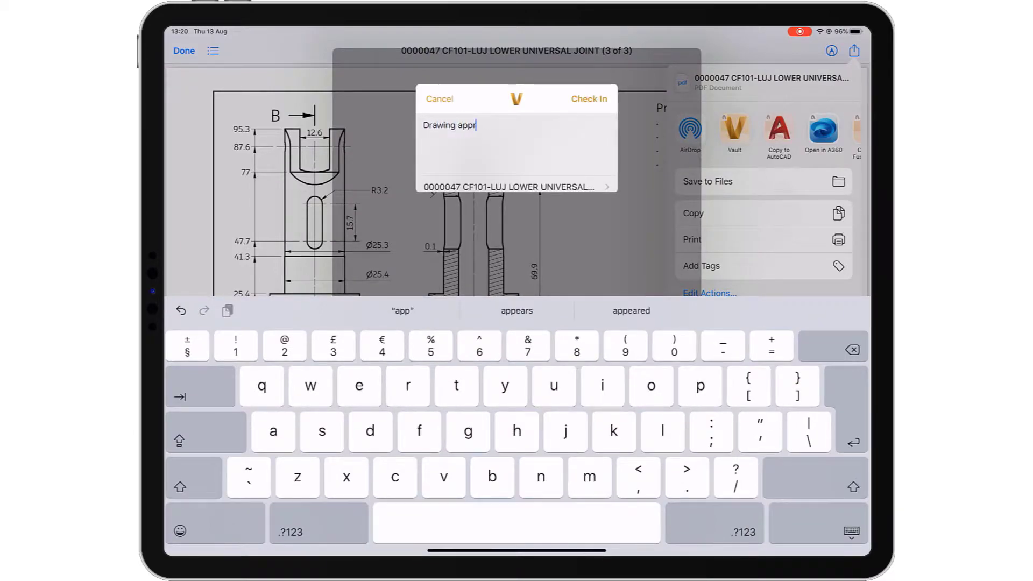
pyautogui.write('oved')
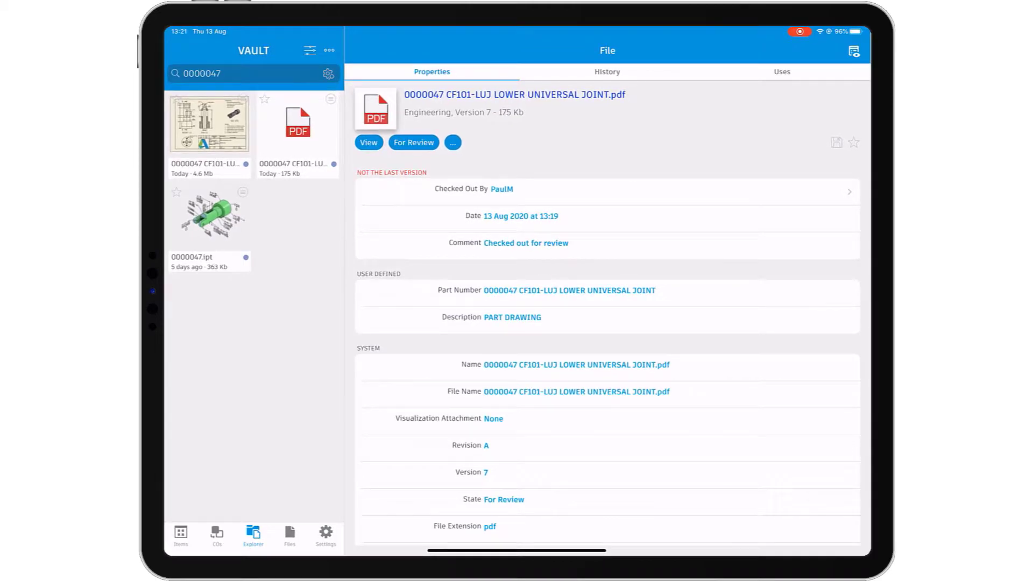
# - Check the PDF's version history for version 7 and view the approved drawing
pyautogui.click(607, 71)
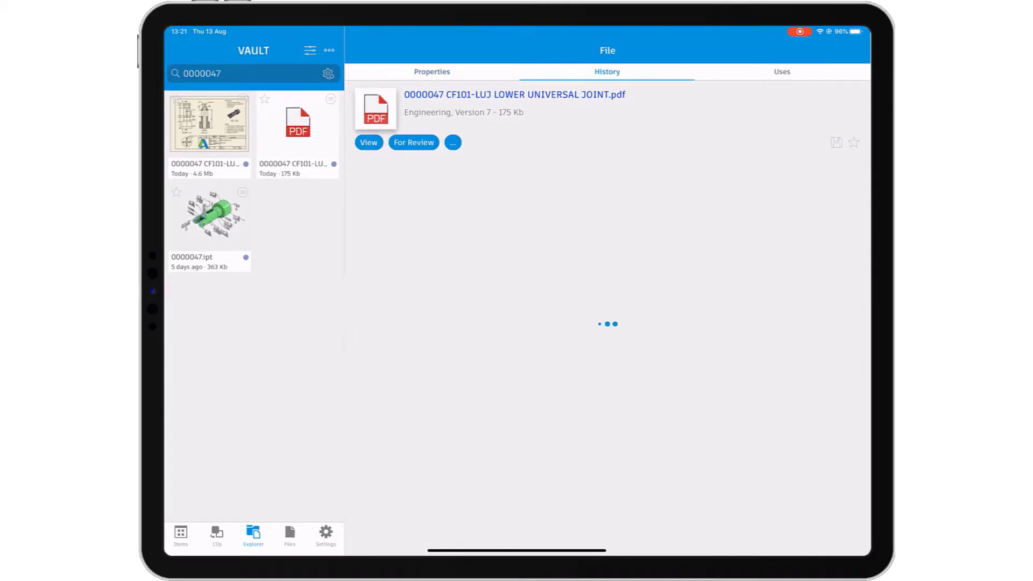
pyautogui.click(368, 143)
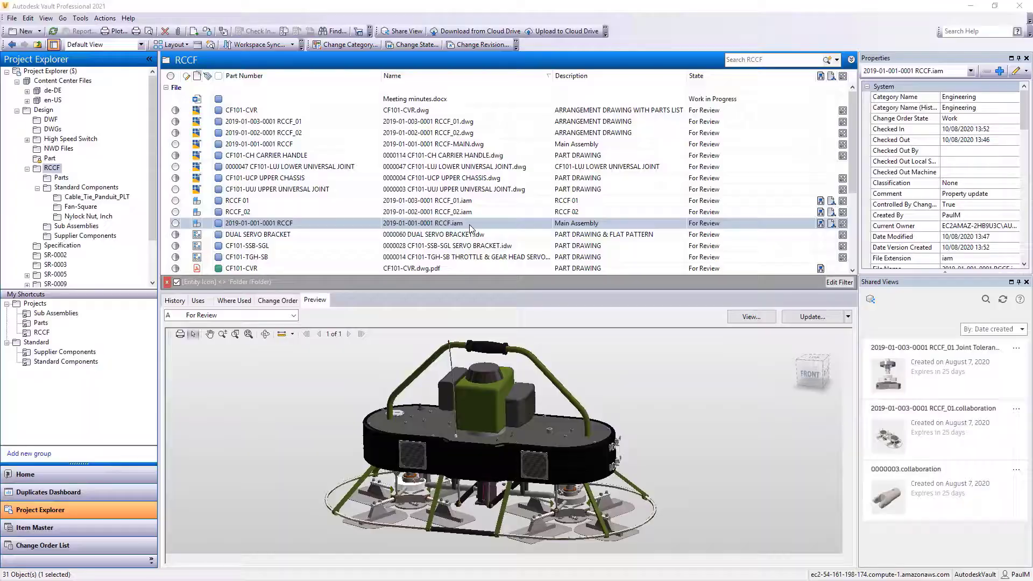
# - Search RCCF for 0000047 in Vault Professional and preview the PDF at fit width
pyautogui.click(736, 58)
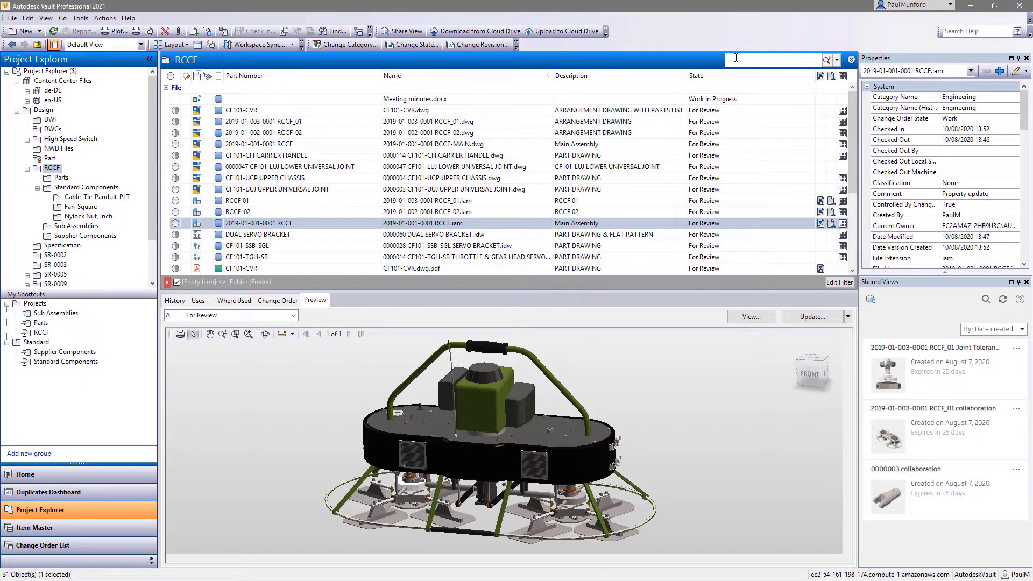
pyautogui.write('7')
pyautogui.press('Return')
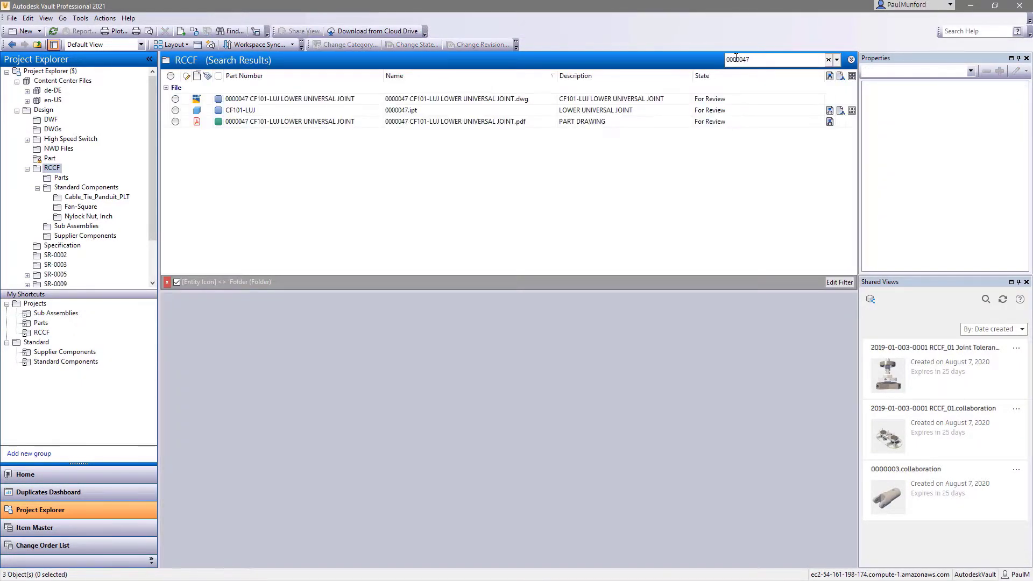
pyautogui.click(509, 122)
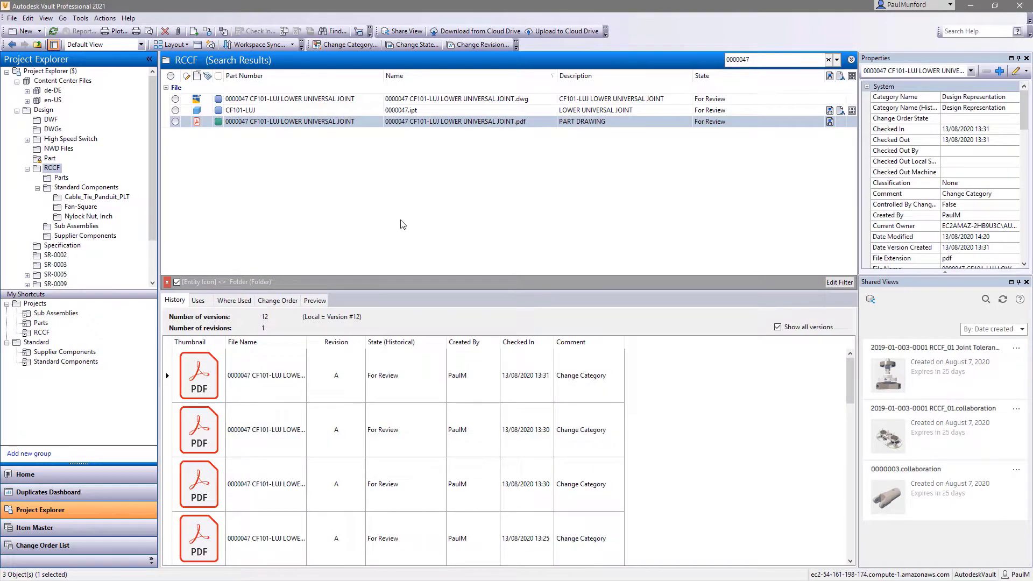
pyautogui.click(314, 301)
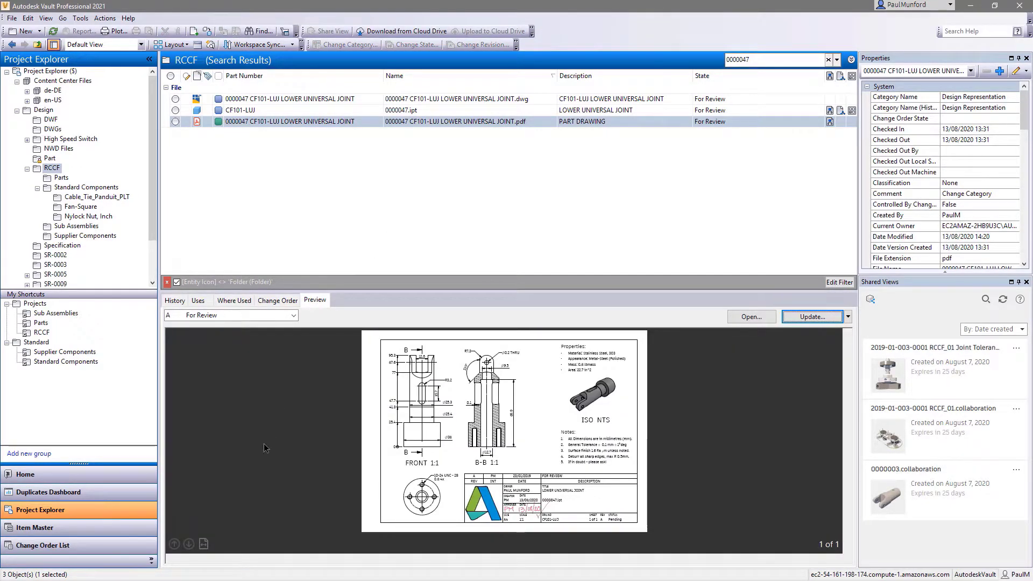
pyautogui.click(203, 546)
pyautogui.scroll(-3, 210, 523)
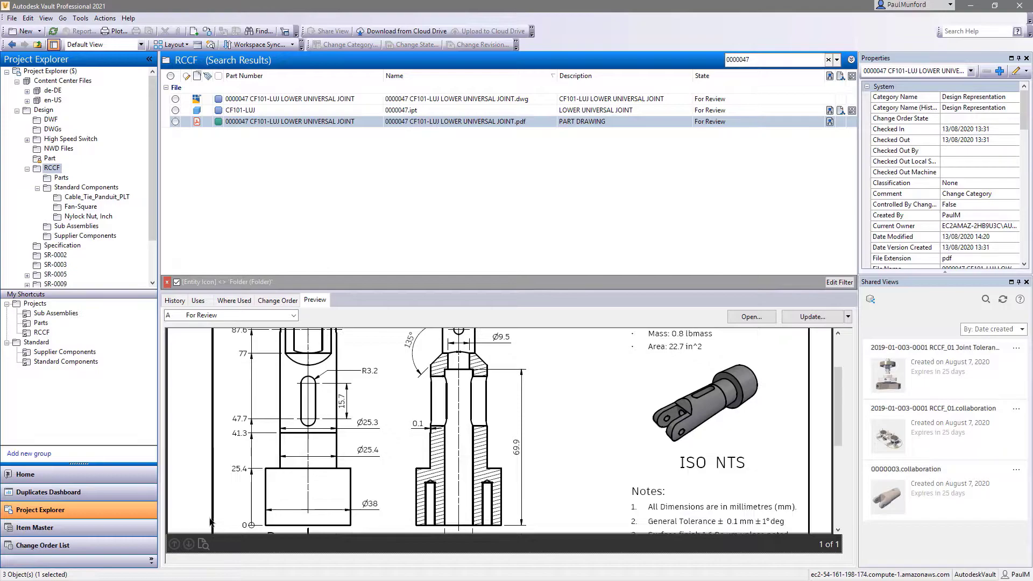
pyautogui.scroll(-3, 210, 523)
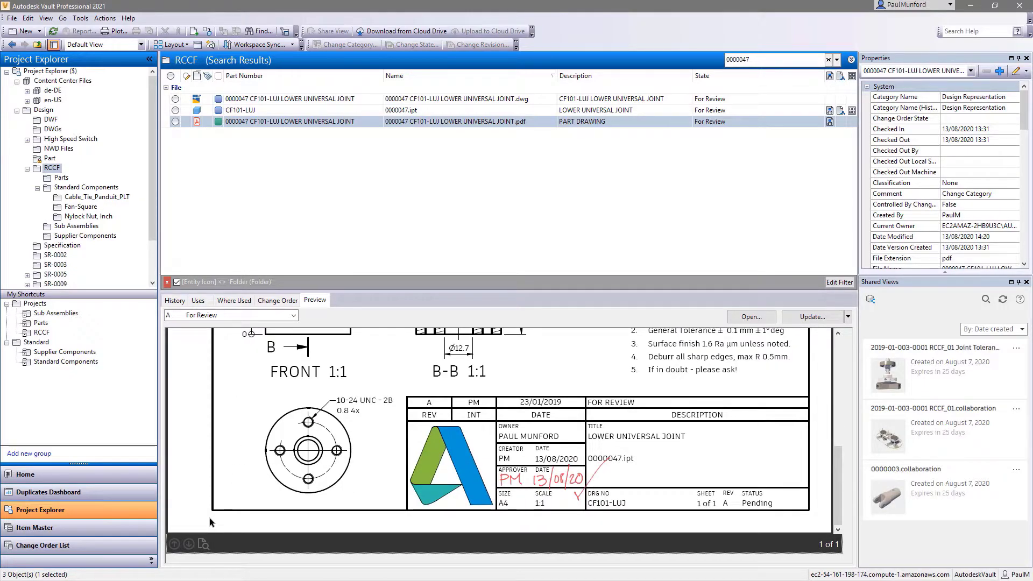
# - List lifecycle states for the 0000047 DWG, then begin a new change order on mobile
pyautogui.click(293, 100)
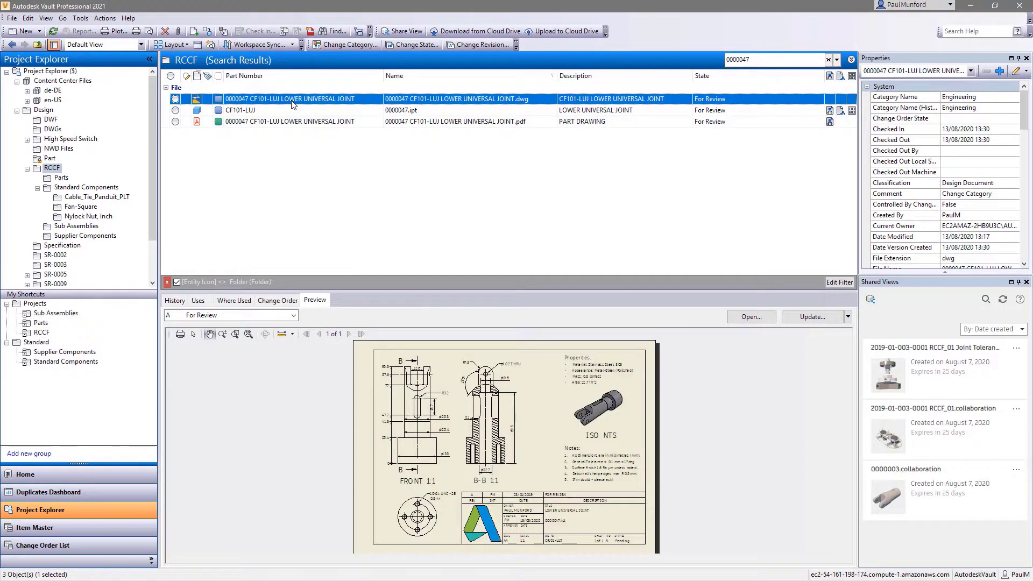
pyautogui.click(401, 46)
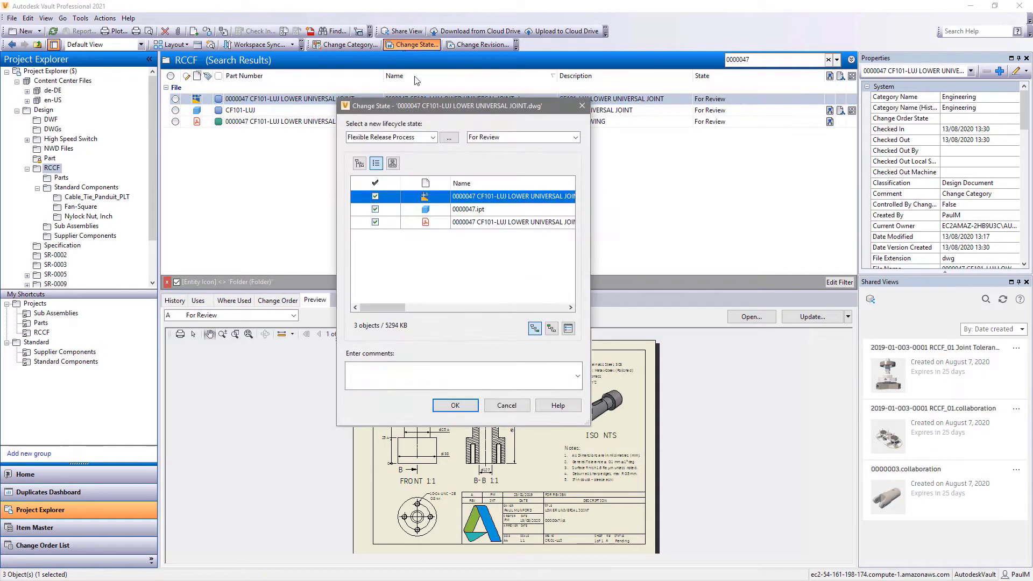
pyautogui.click(481, 140)
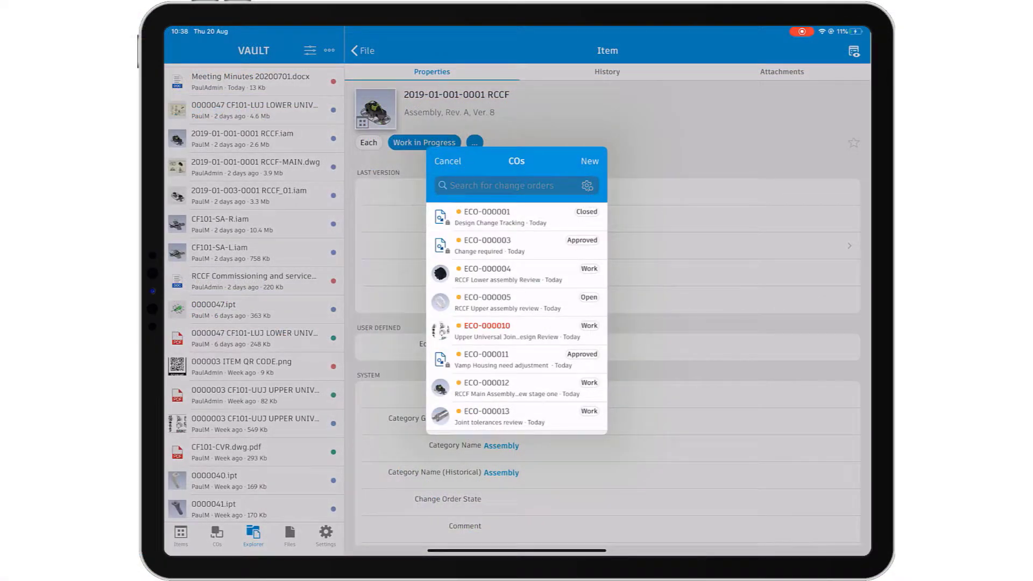
pyautogui.click(589, 161)
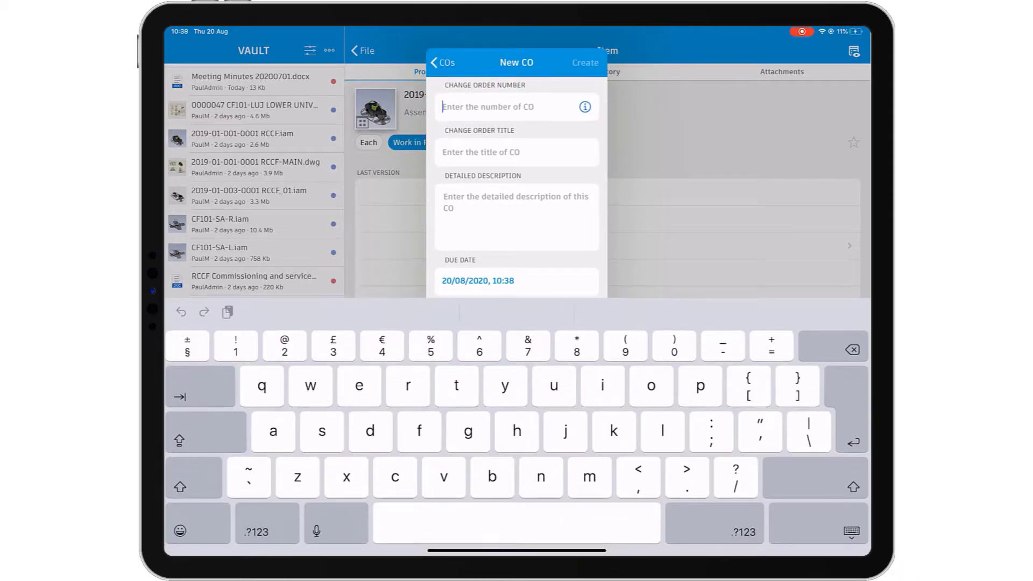
pyautogui.write('ECO-000014')
# - Fill in the change order's title, description and due date
pyautogui.press('Tab')
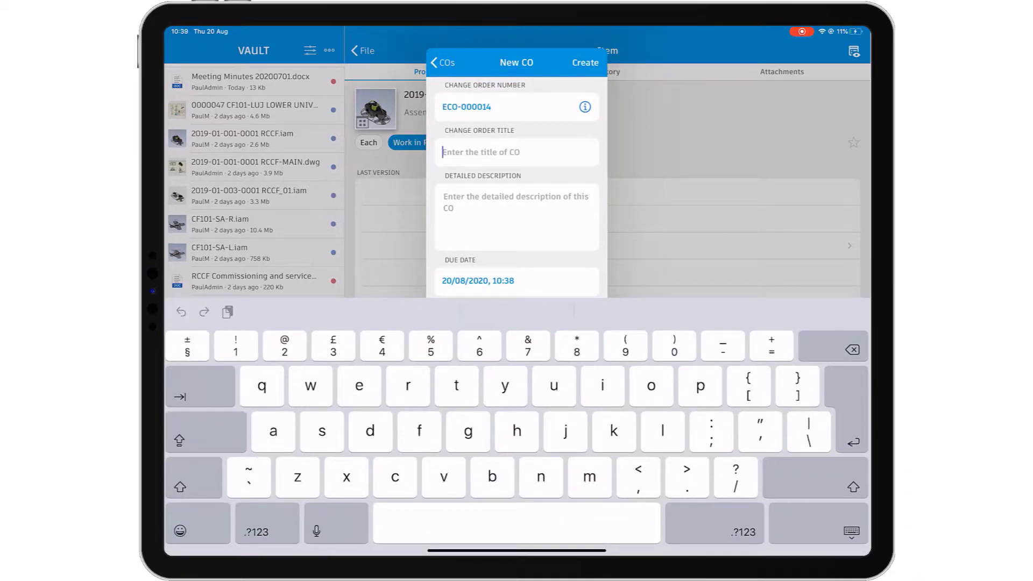
pyautogui.write('RCCF Main Assembly Clien')
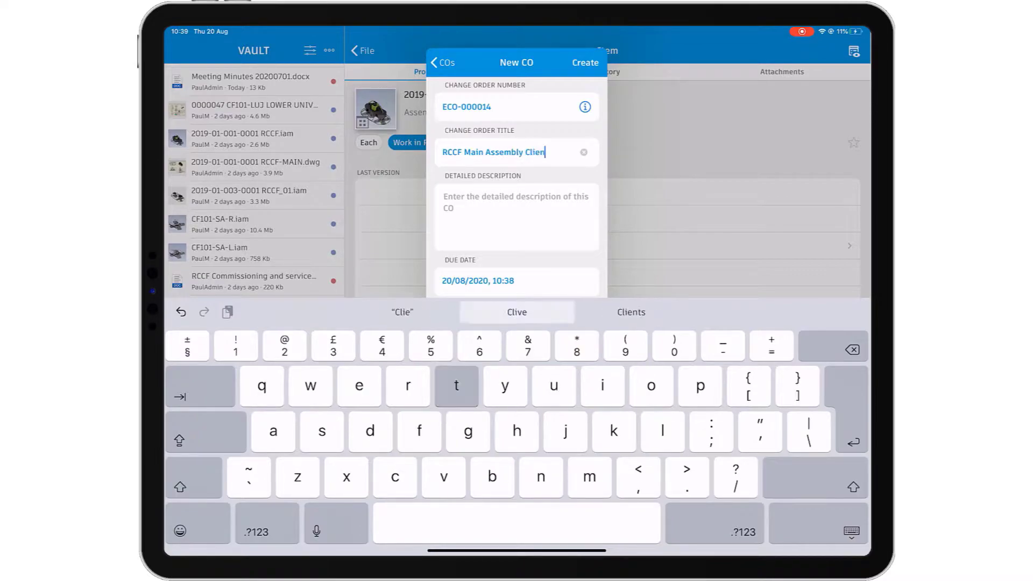
pyautogui.write('t Review')
pyautogui.press('Tab')
pyautogui.write('Please review the comments in')
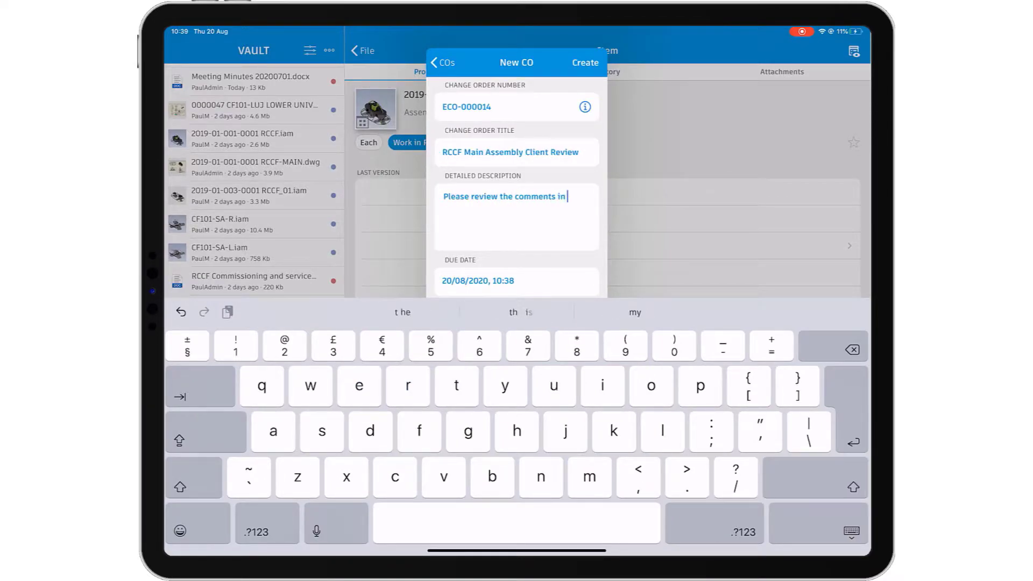
pyautogui.write(' the attached meeting minutes and action accordi')
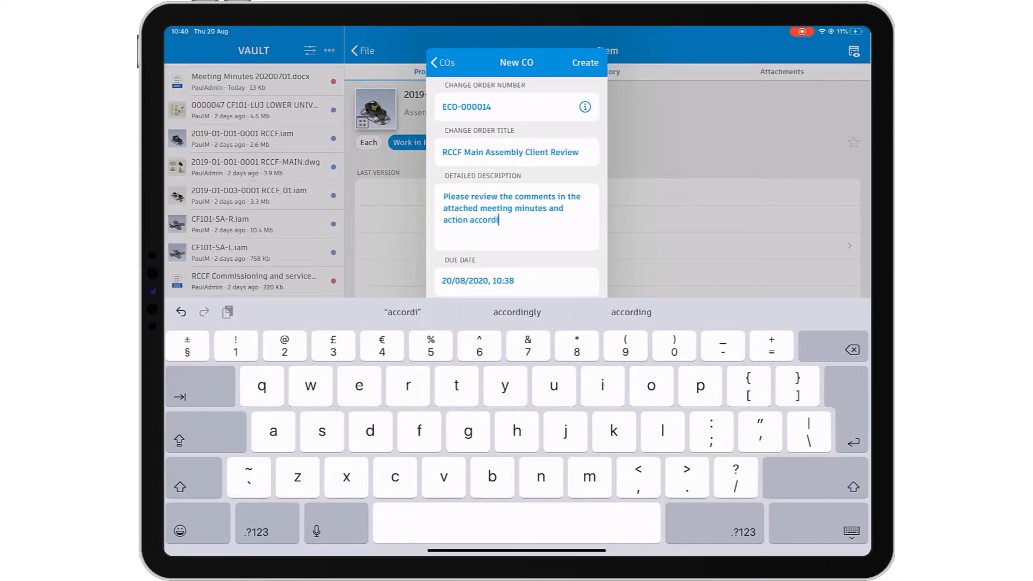
pyautogui.write('ngly.')
pyautogui.press('Tab')
pyautogui.scroll(-5, 487, 282)
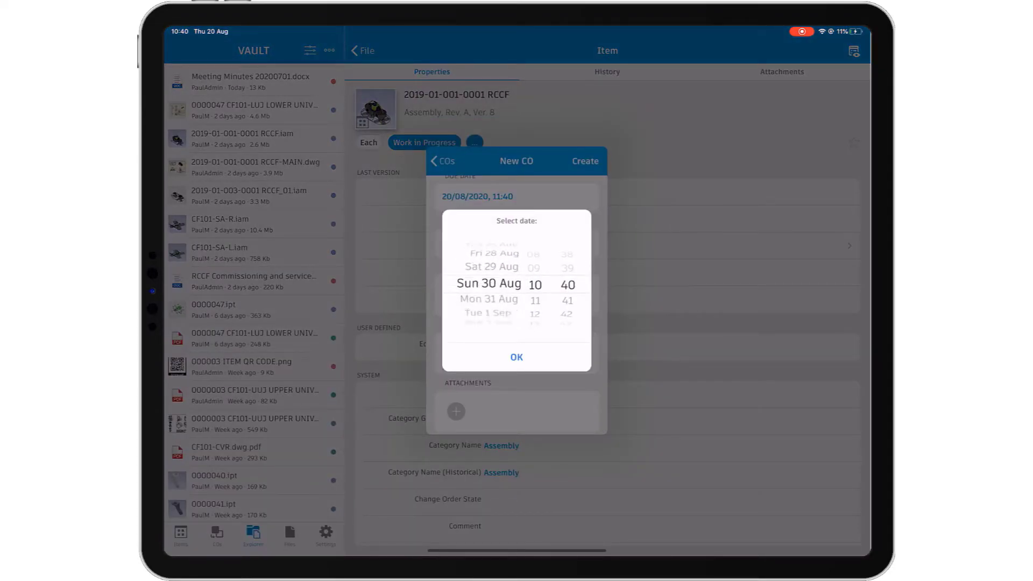
pyautogui.click(517, 357)
# - Attach the Meeting Minutes Word document to the change order
pyautogui.click(455, 409)
pyautogui.click(843, 522)
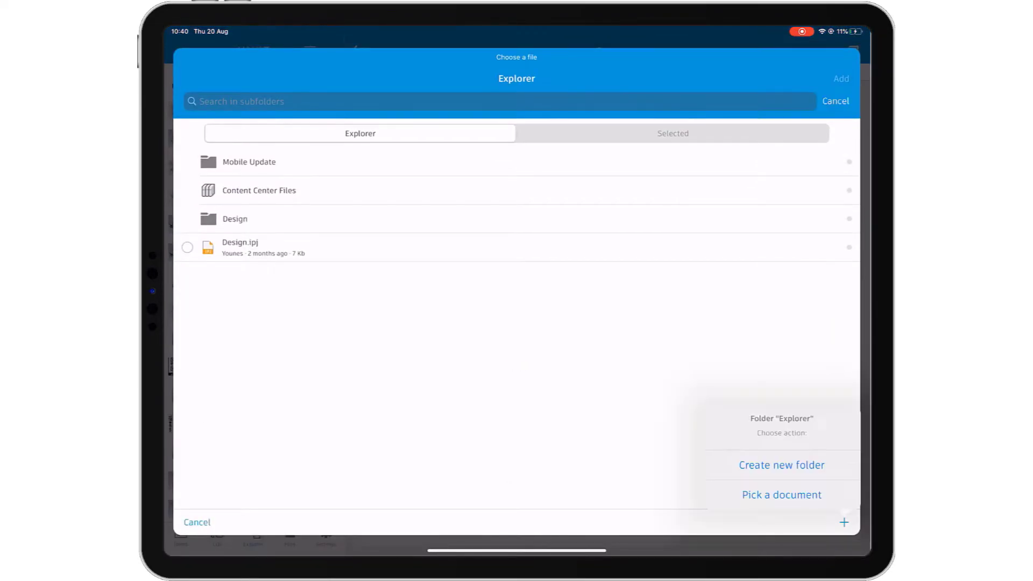
pyautogui.click(782, 494)
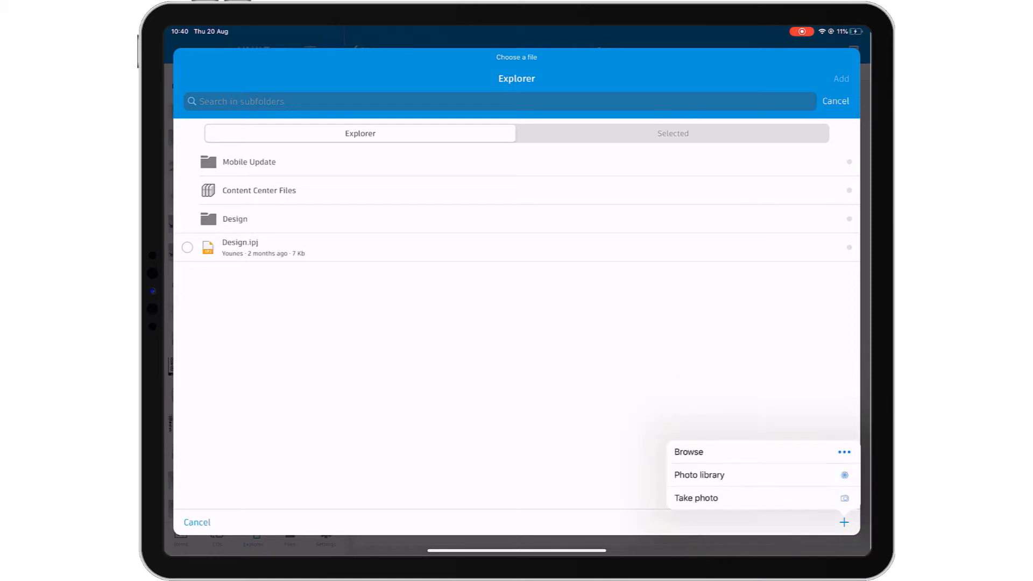
pyautogui.click(688, 452)
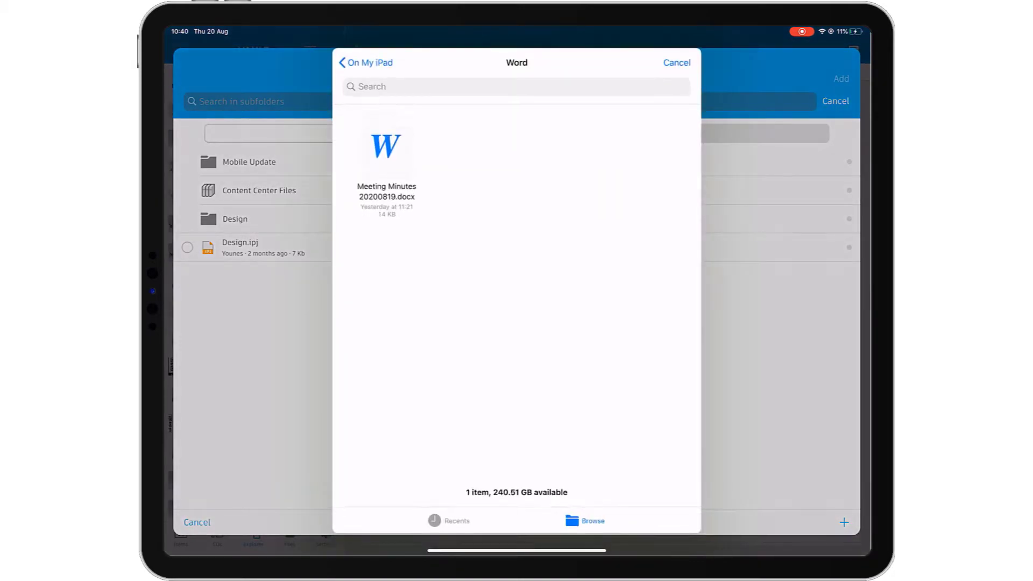
pyautogui.click(385, 151)
pyautogui.click(560, 348)
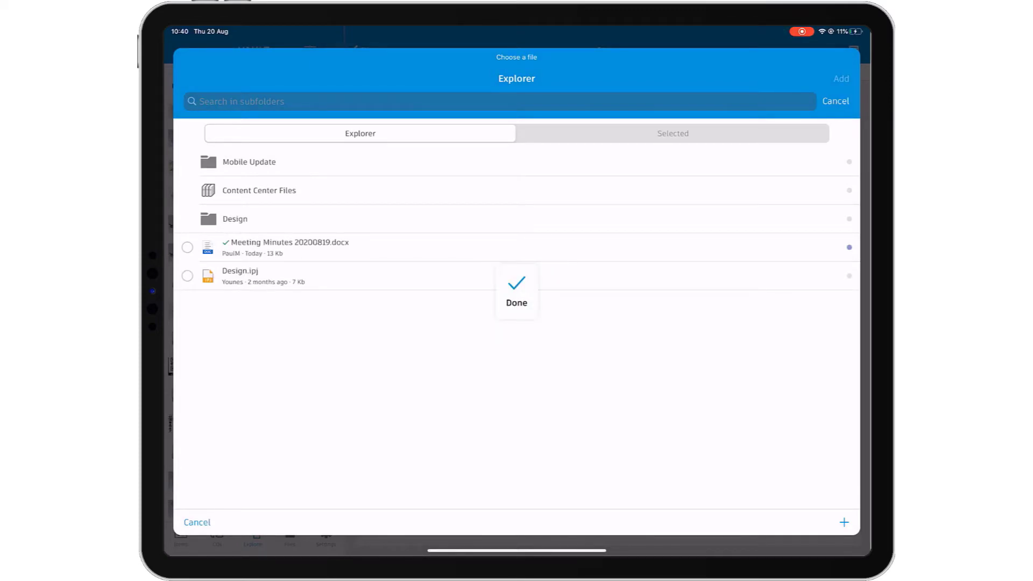
pyautogui.click(841, 79)
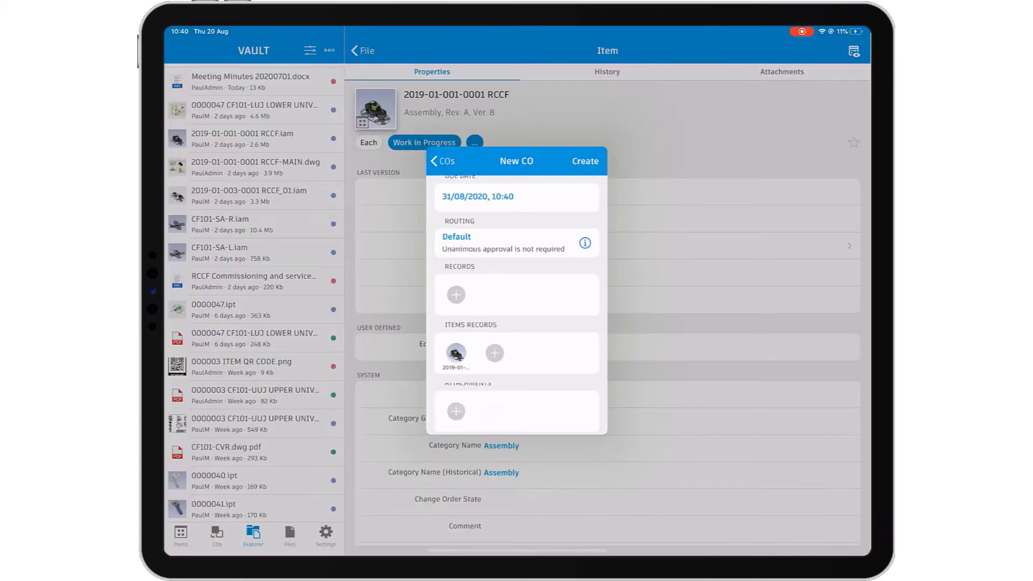
# - Create change order ECO-000014, then open it to submit
pyautogui.click(585, 161)
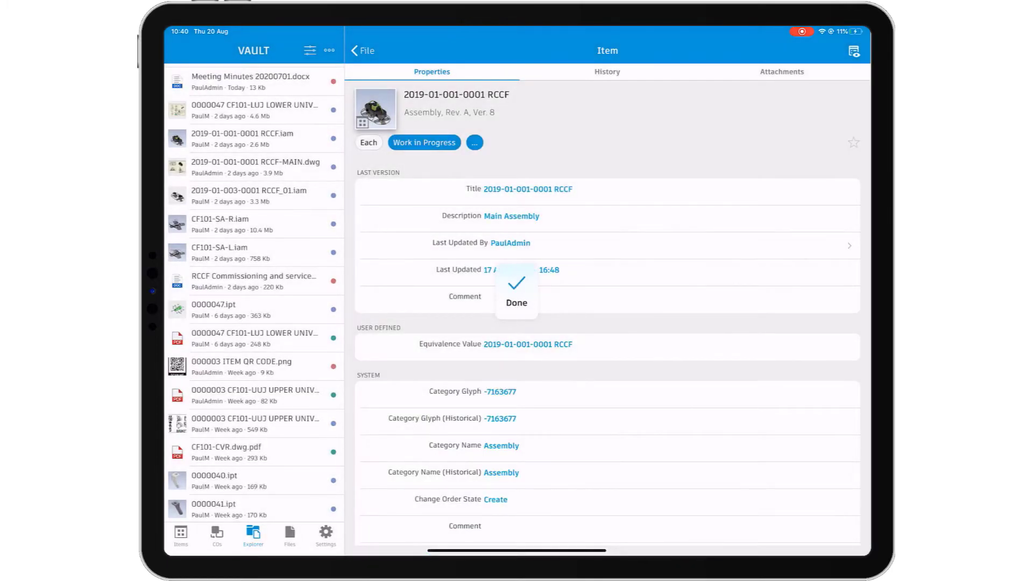
pyautogui.click(216, 535)
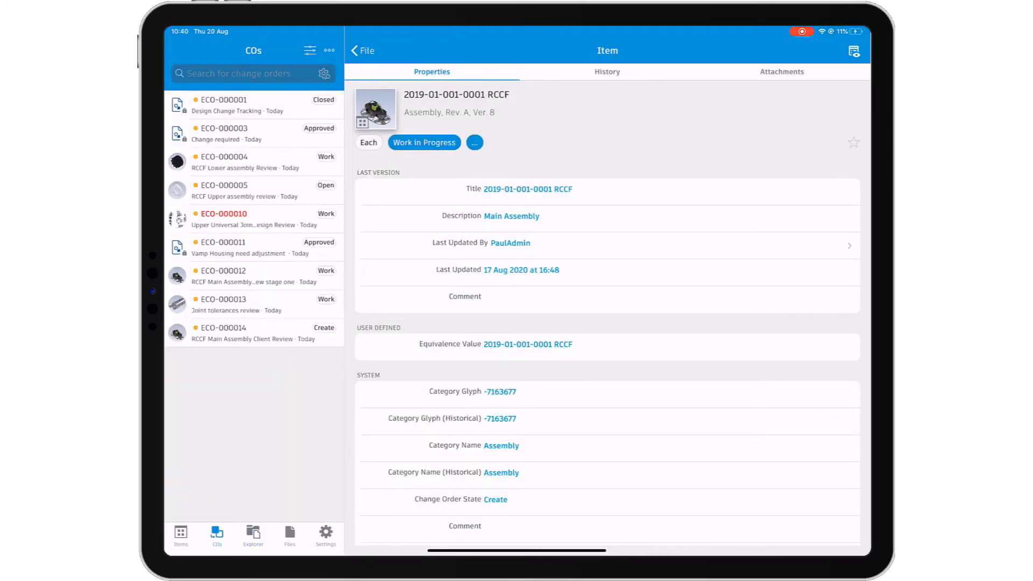
pyautogui.click(253, 332)
pyautogui.click(372, 142)
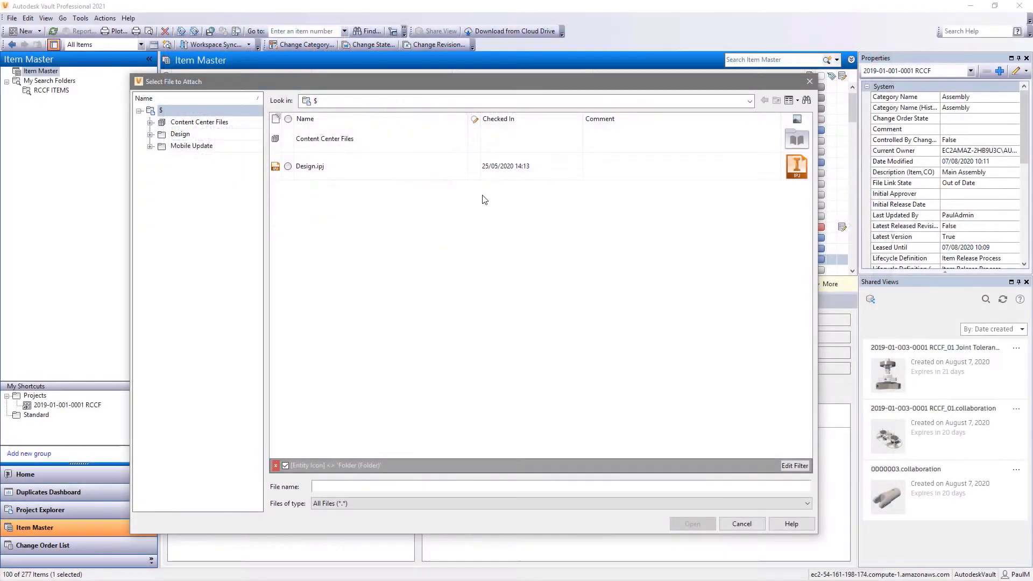
# - In Vault Professional, attach the RCCF commissioning manual from Design > RCCF to the item
pyautogui.click(150, 134)
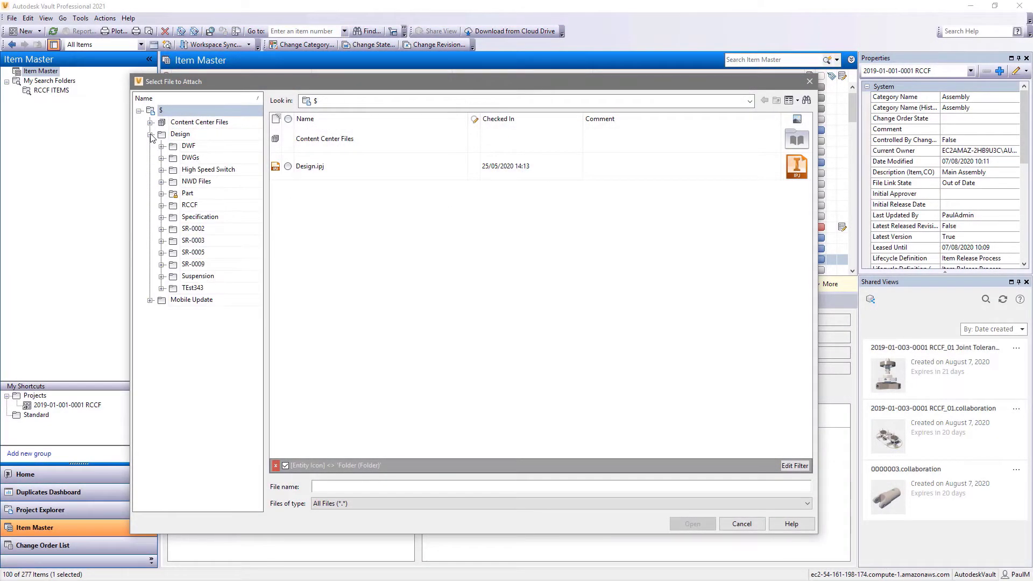
pyautogui.click(162, 205)
pyautogui.click(307, 167)
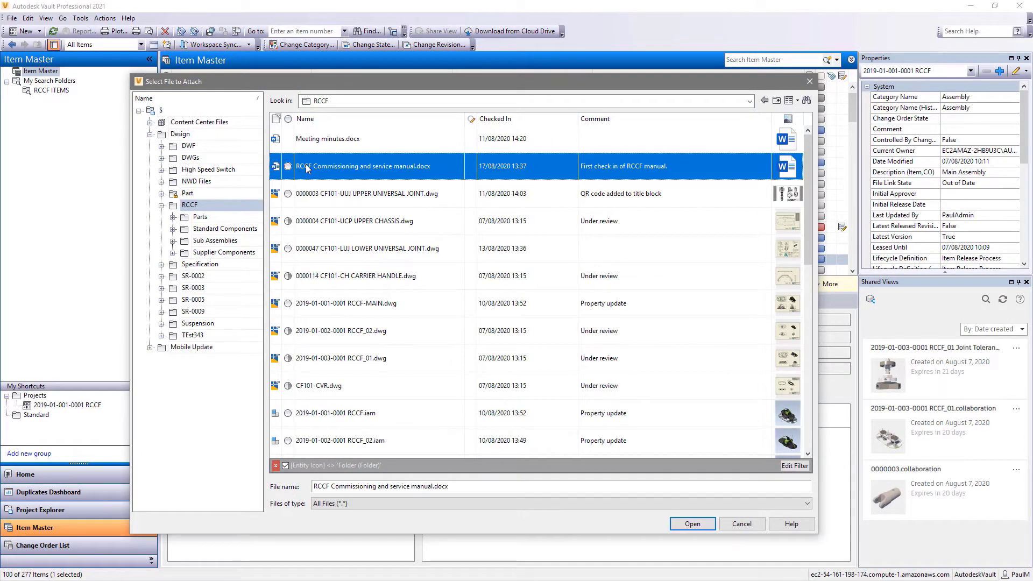
pyautogui.click(686, 525)
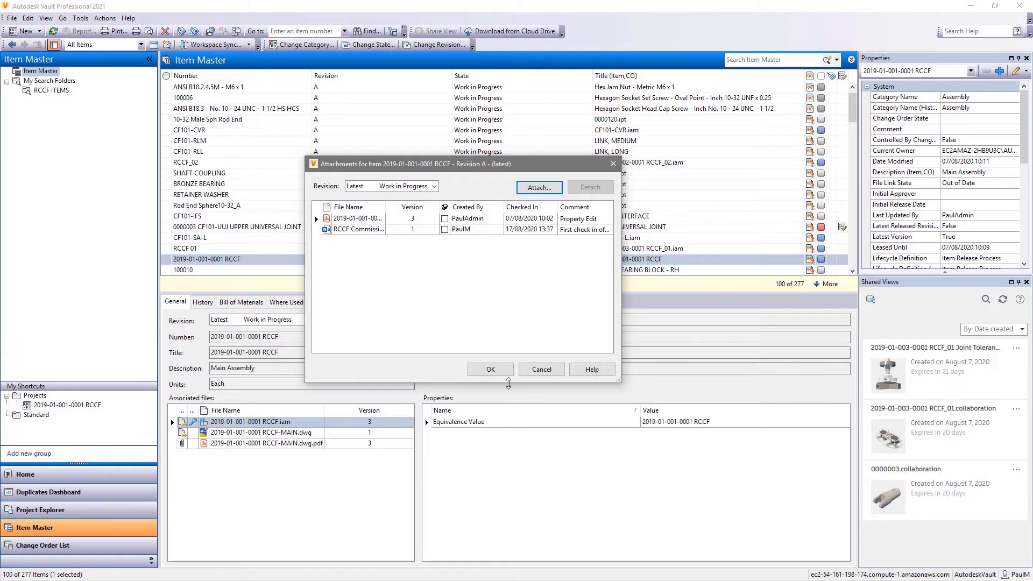
pyautogui.click(491, 369)
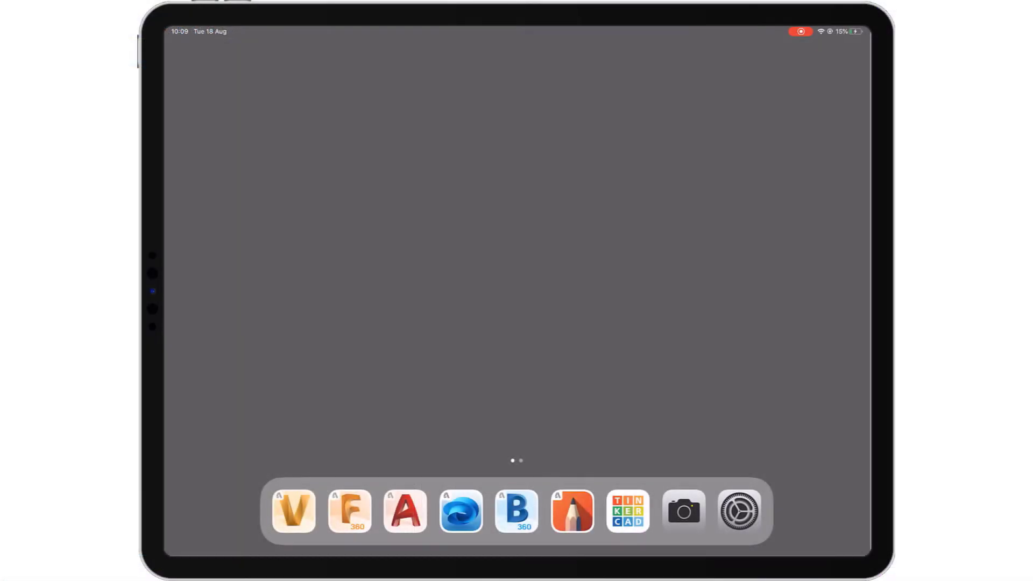
# - Launch Vault, review settings, connect to the vault, and start a QR/Bar Code Search
pyautogui.click(295, 511)
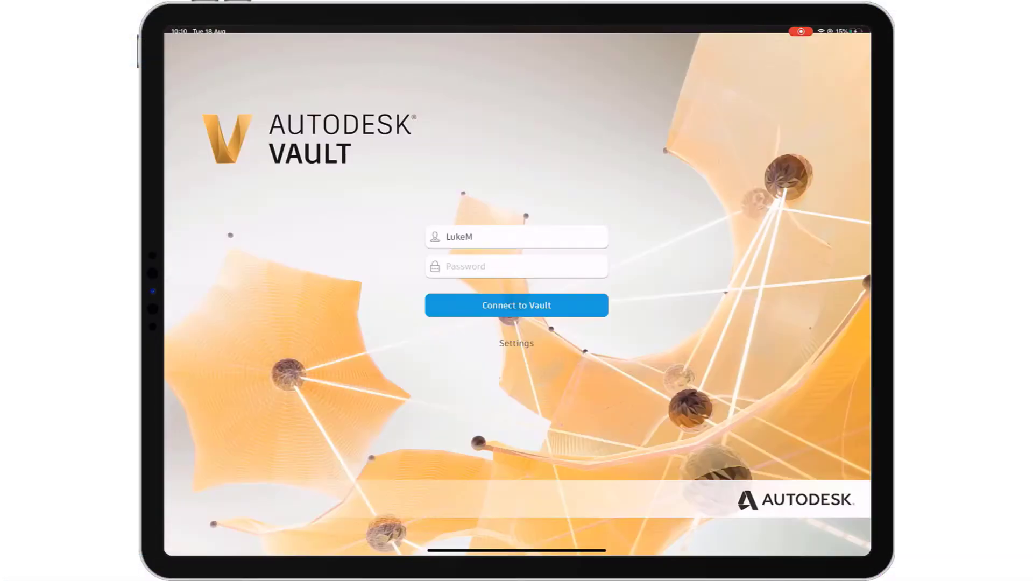
pyautogui.click(517, 335)
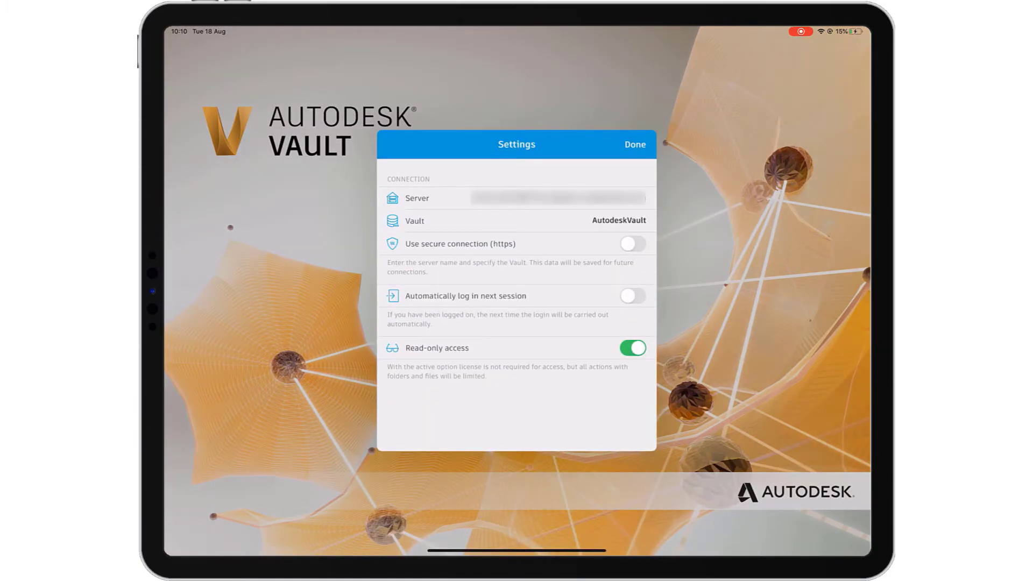
pyautogui.click(635, 144)
pyautogui.click(517, 295)
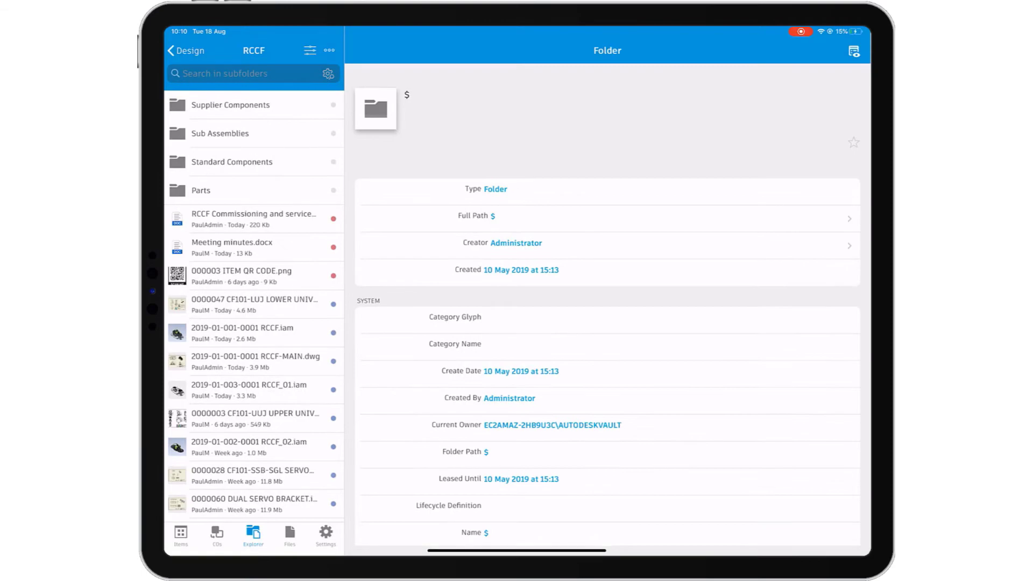
pyautogui.click(328, 74)
pyautogui.click(253, 195)
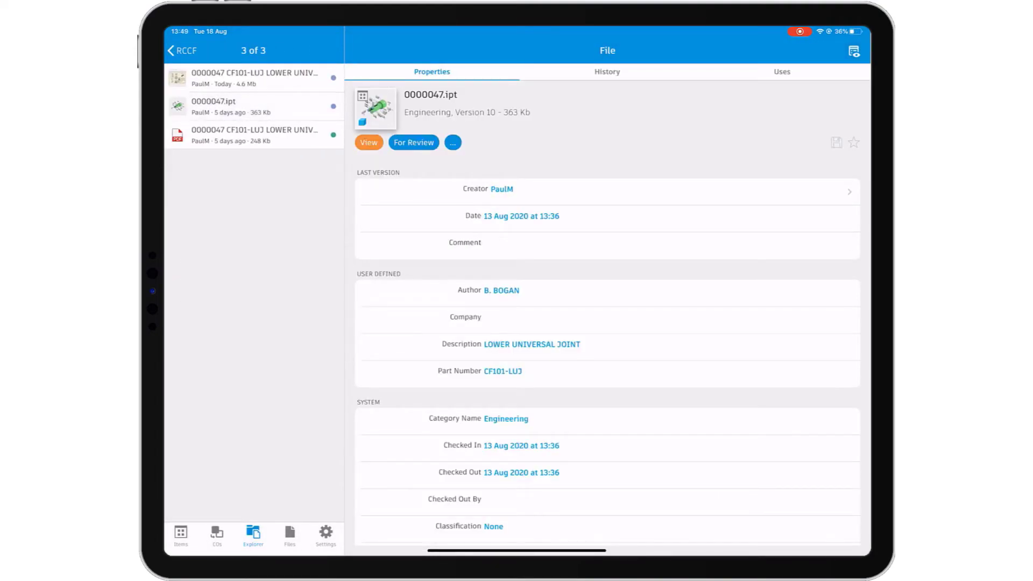
# - Check 0000047.ipt's history, dependencies and where-used, then open the parent RCCF.iam assembly
pyautogui.click(607, 72)
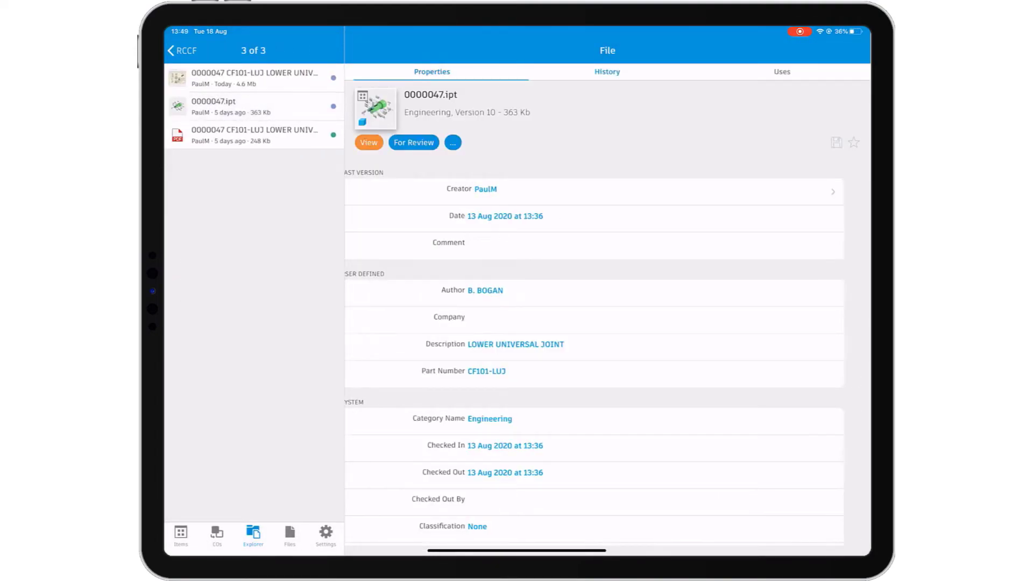
pyautogui.click(782, 71)
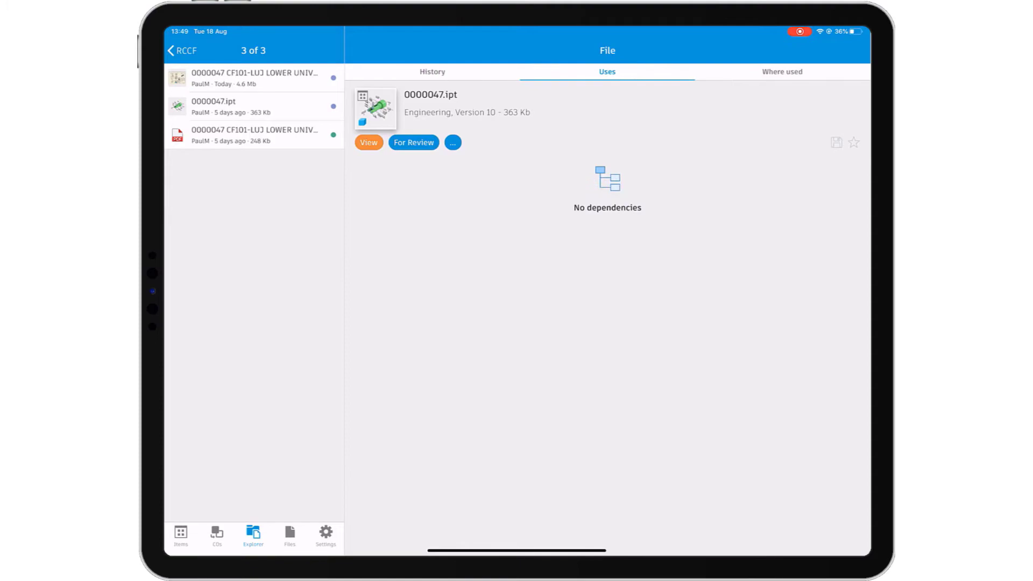
pyautogui.click(781, 71)
pyautogui.click(369, 199)
pyautogui.click(452, 227)
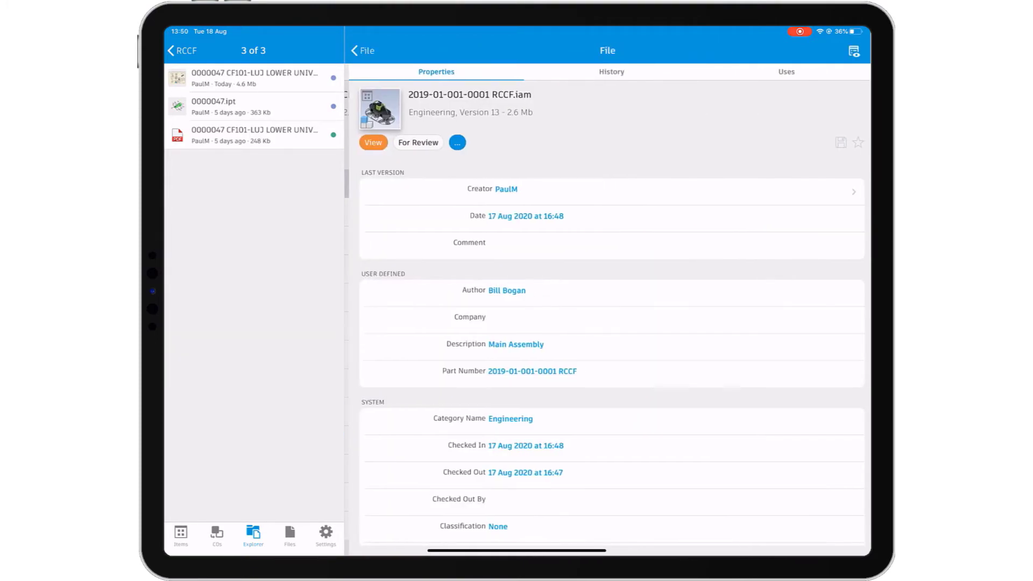
# - View the RCCF assembly exploded in the full-screen 3D viewer
pyautogui.click(369, 142)
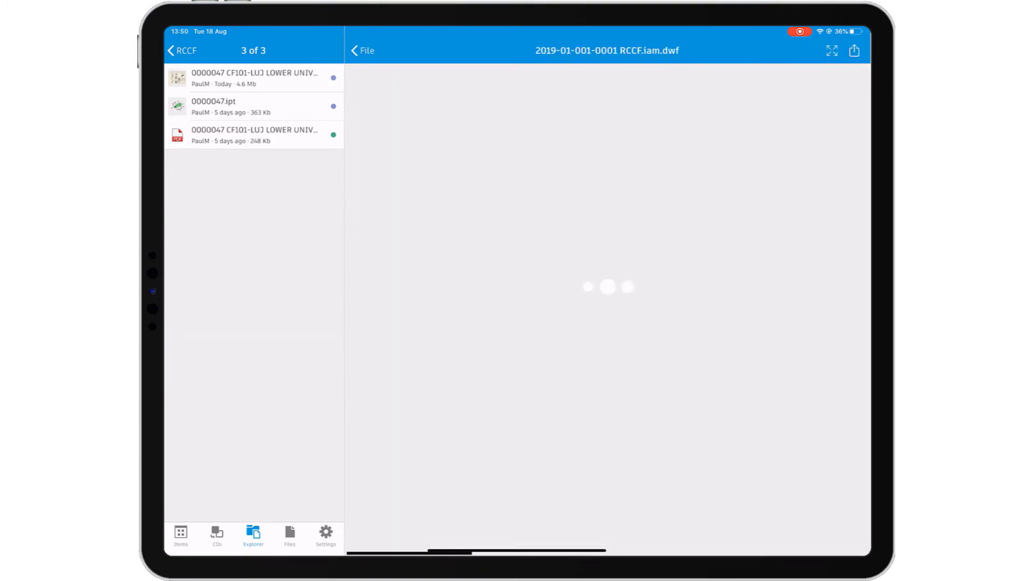
pyautogui.click(832, 51)
pyautogui.click(660, 534)
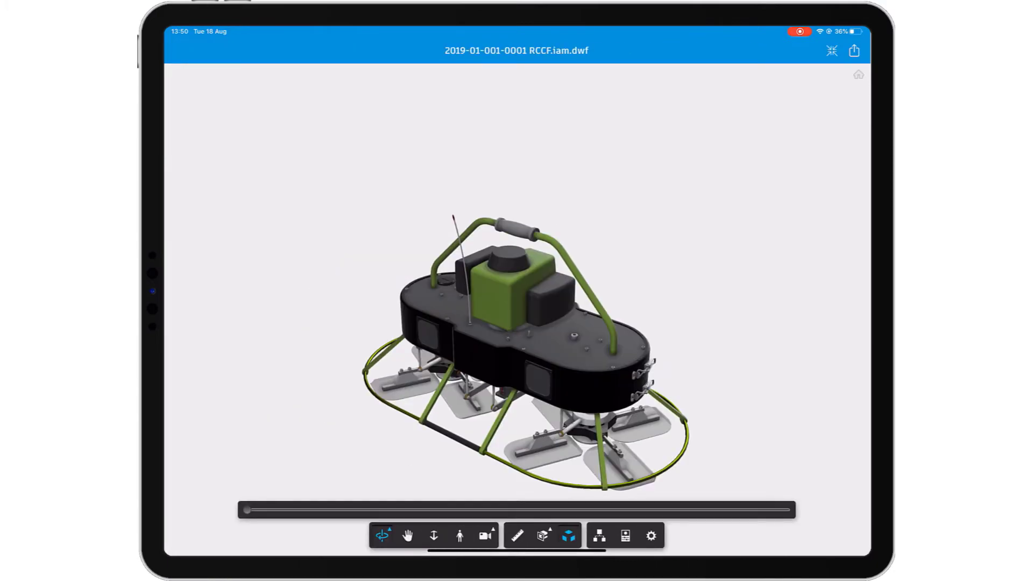
pyautogui.moveTo(244, 510)
pyautogui.mouseDown()
pyautogui.moveTo(436, 511)
pyautogui.moveTo(247, 510)
pyautogui.mouseUp()
# - Return to RCCF.iam's properties and open its linked item record with Go to Item
pyautogui.click(833, 50)
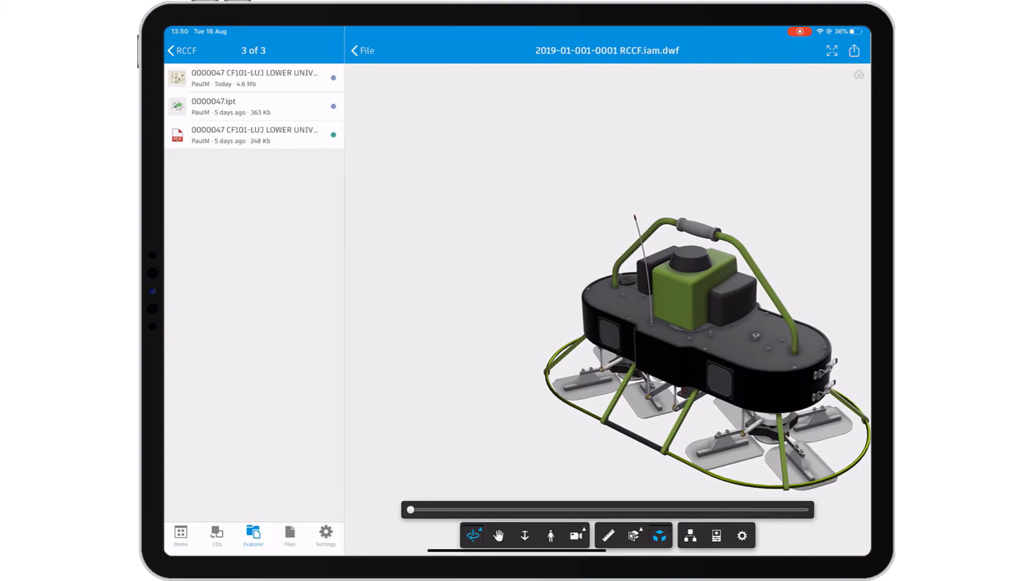
pyautogui.click(361, 50)
pyautogui.click(453, 143)
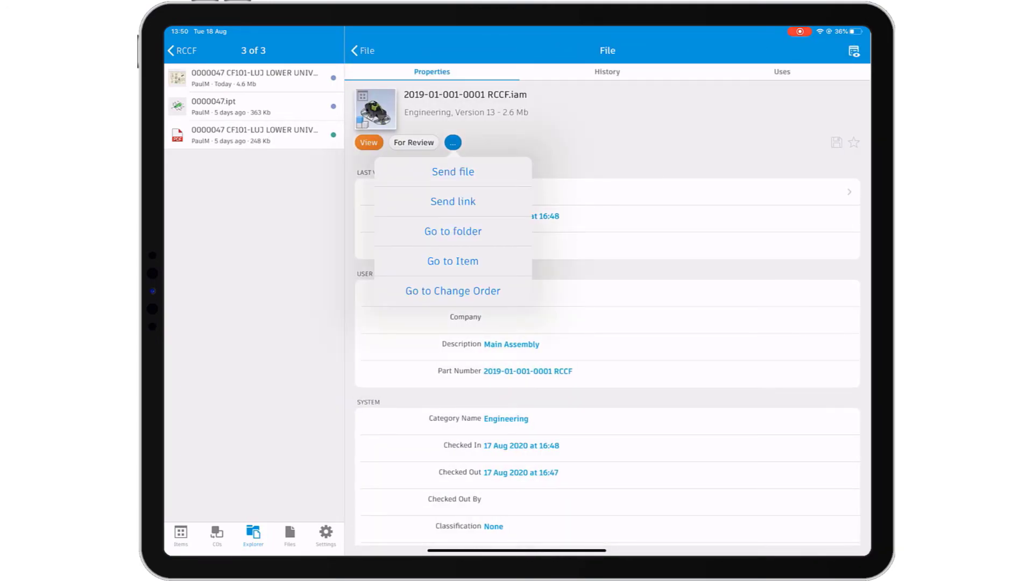
pyautogui.click(453, 261)
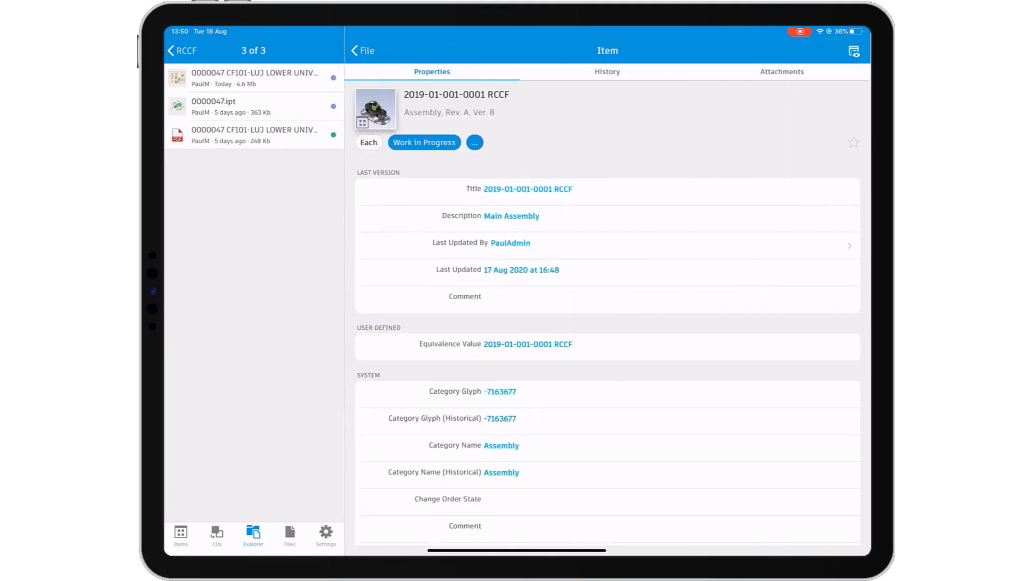